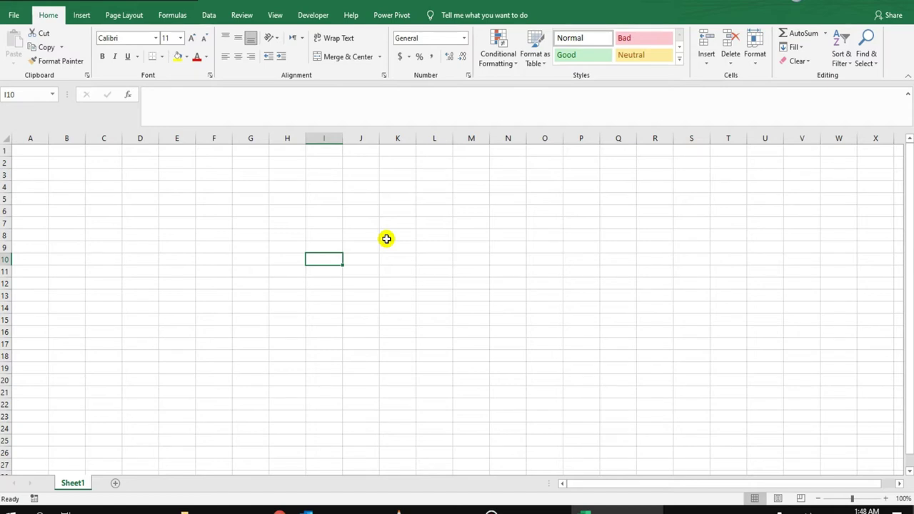
- Increase the font size of columns F through I to 24
{"action": "left_click_drag", "start_coordinate": [225, 133], "coordinate": [327, 131]}
{"action": "left_click", "coordinate": [192, 38]}
{"action": "left_click", "coordinate": [191, 38]}
{"action": "left_click", "coordinate": [192, 38]}
{"action": "left_click", "coordinate": [192, 38]}
{"action": "left_click", "coordinate": [191, 38]}
{"action": "left_click", "coordinate": [191, 38]}
{"action": "left_click", "coordinate": [191, 38]}
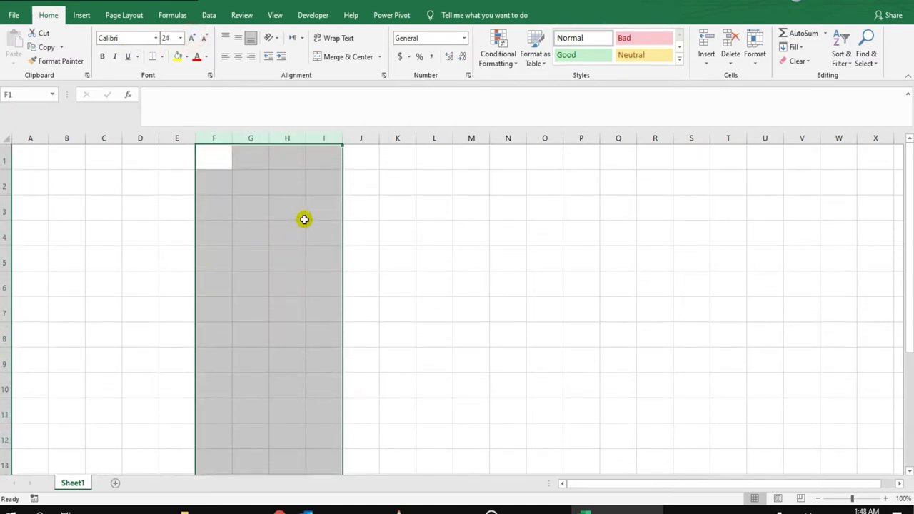
- Enter 1 in cell F3 and 2 in cell G3
{"action": "left_click", "coordinate": [216, 210]}
{"action": "type", "text": "1"}
{"action": "left_click", "coordinate": [237, 255]}
{"action": "left_click", "coordinate": [254, 213]}
{"action": "type", "text": "2"}
- Enter a formula in cell I3 that adds the two numbers, =F3+G3
{"action": "left_click", "coordinate": [310, 211]}
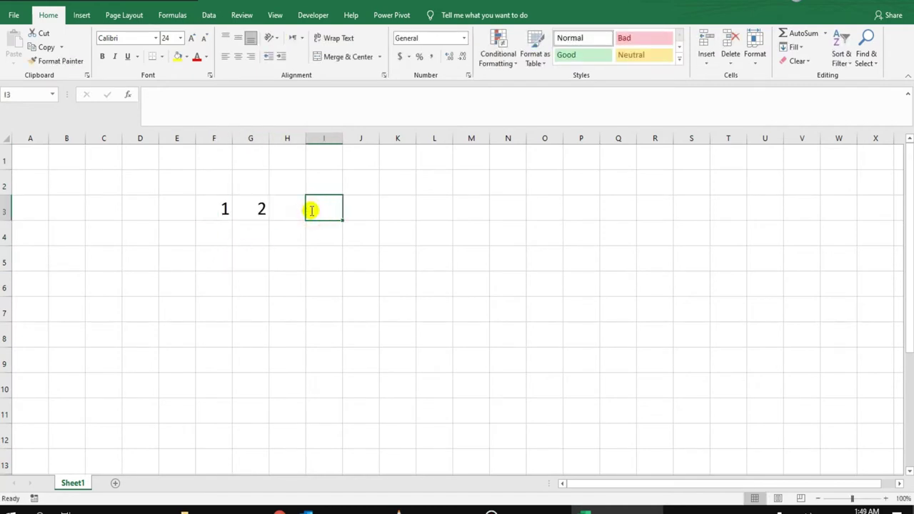
{"action": "type", "text": "="}
{"action": "key", "text": "Left"}
{"action": "key", "text": "Left"}
{"action": "key", "text": "Left"}
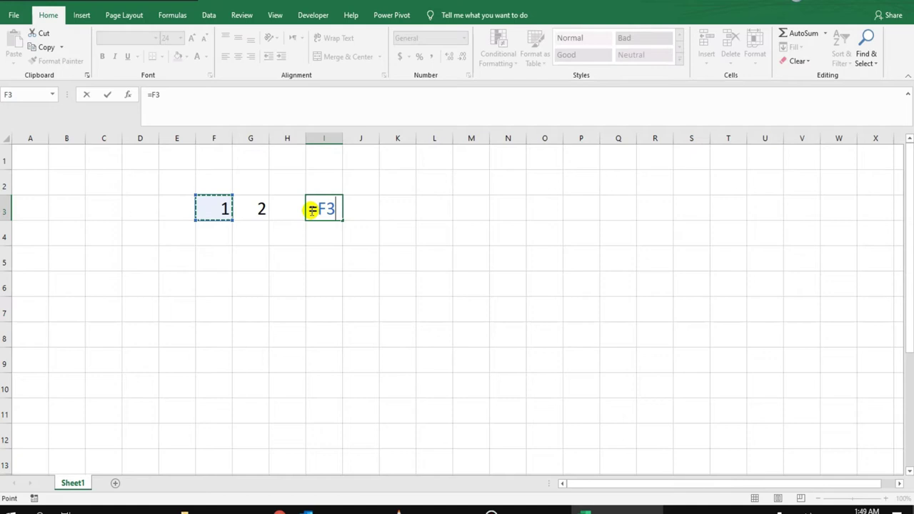
{"action": "type", "text": "+"}
{"action": "key", "text": "Left"}
{"action": "key", "text": "Left"}
{"action": "key", "text": "Return"}
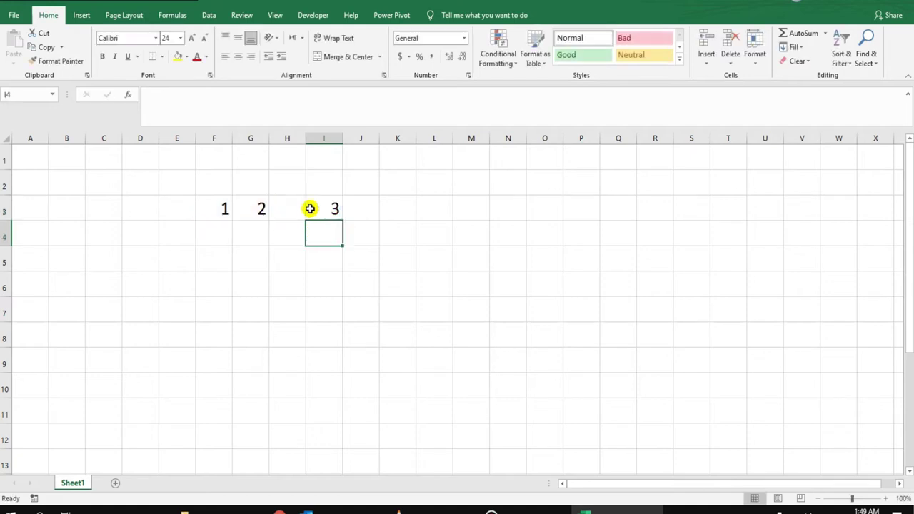
- Format cell I3 with a yellow fill, font size 26, and horizontally and vertically centred content
{"action": "left_click", "coordinate": [308, 205]}
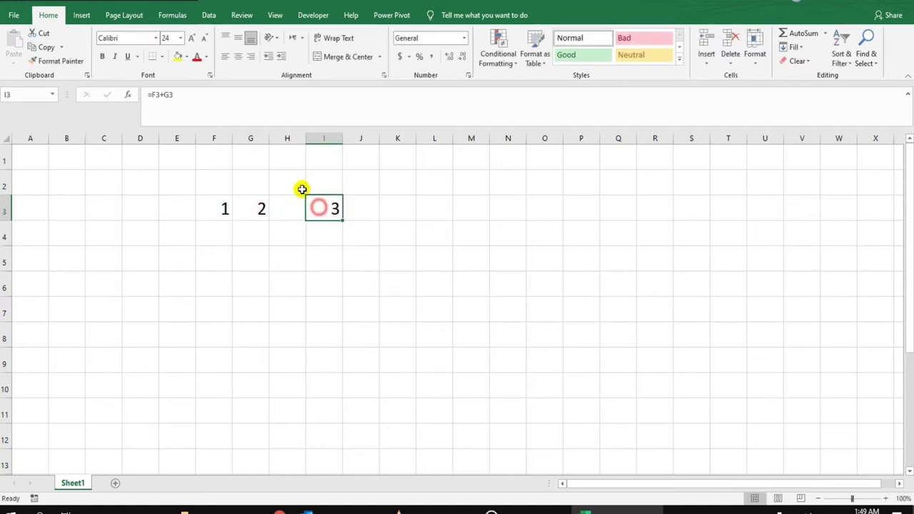
{"action": "left_click", "coordinate": [179, 57]}
{"action": "left_click", "coordinate": [191, 37]}
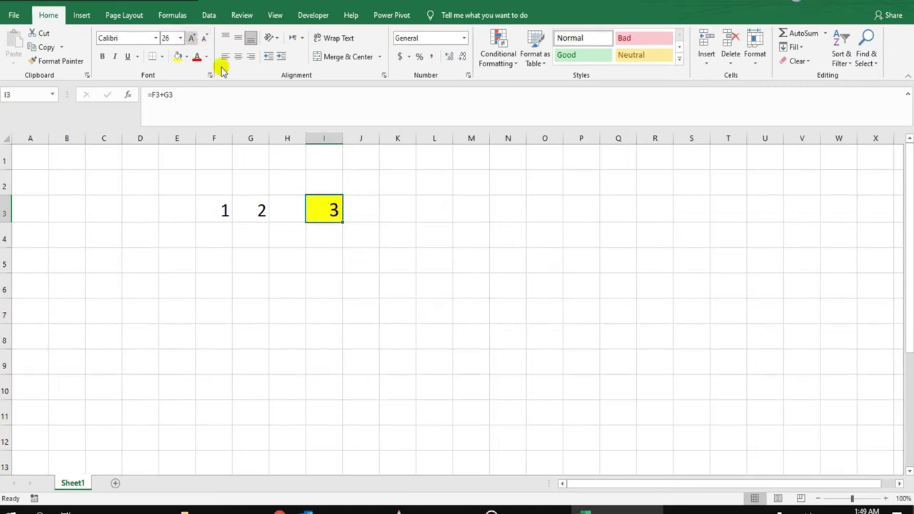
{"action": "left_click", "coordinate": [238, 56]}
{"action": "left_click", "coordinate": [238, 37]}
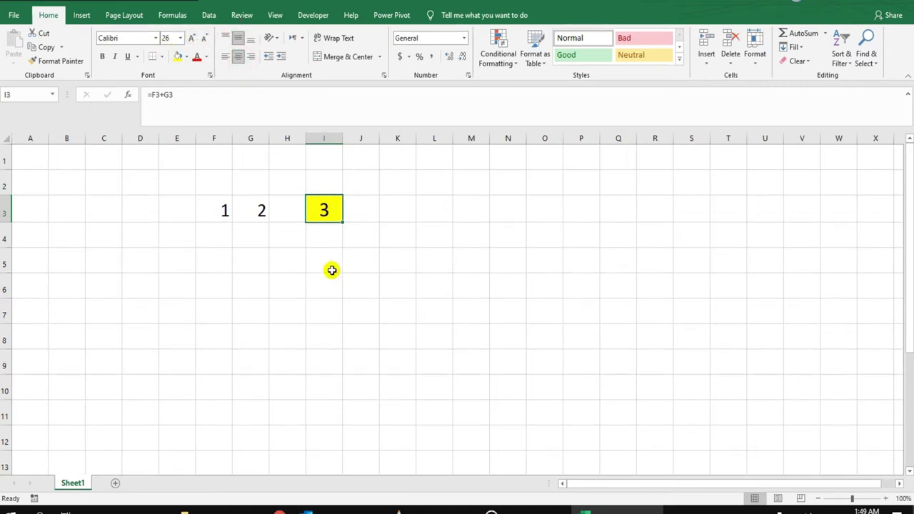
{"action": "left_click", "coordinate": [325, 279]}
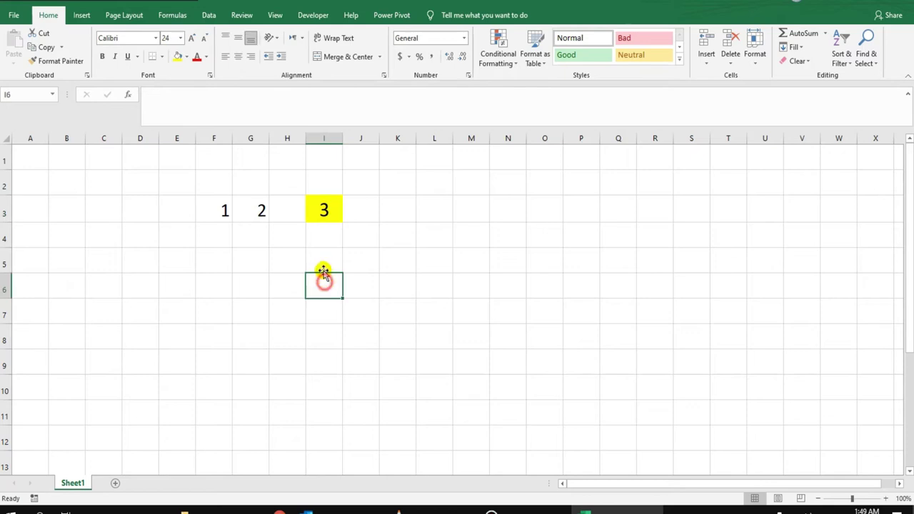
- Turn on the Hidden protection attribute for the formula cell I3
{"action": "left_click", "coordinate": [324, 212]}
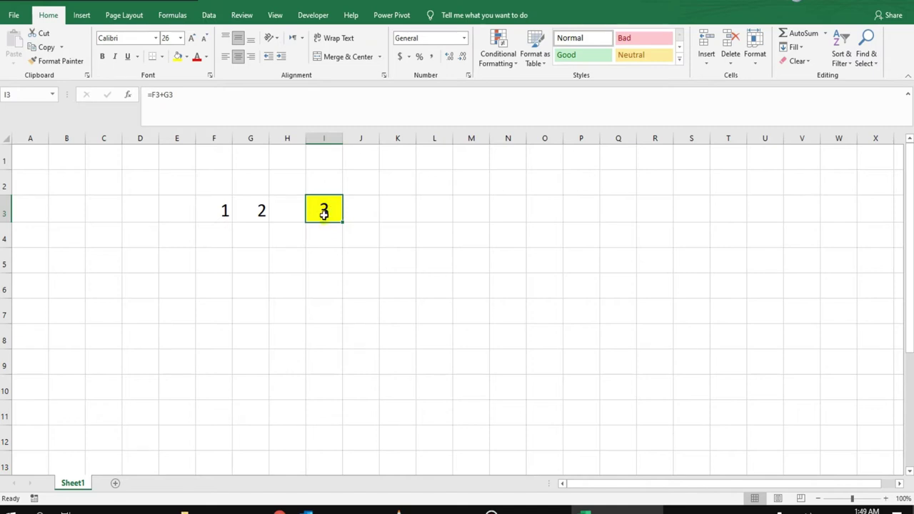
{"action": "left_click", "coordinate": [326, 143]}
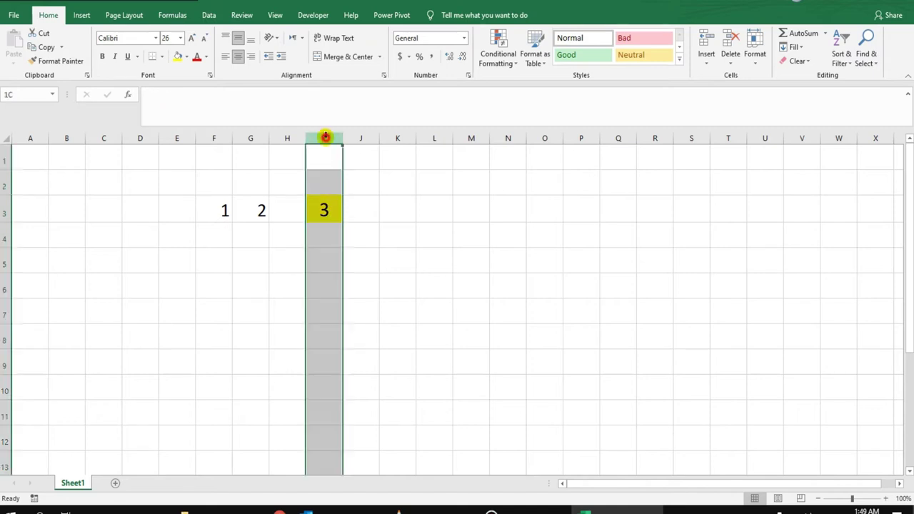
{"action": "left_click", "coordinate": [325, 205]}
{"action": "right_click", "coordinate": [325, 205]}
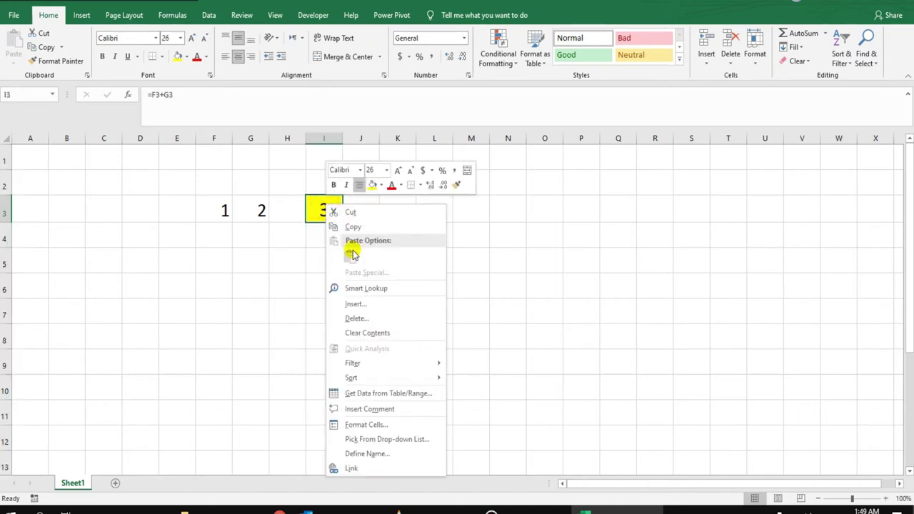
{"action": "left_click", "coordinate": [366, 425]}
{"action": "left_click", "coordinate": [239, 267]}
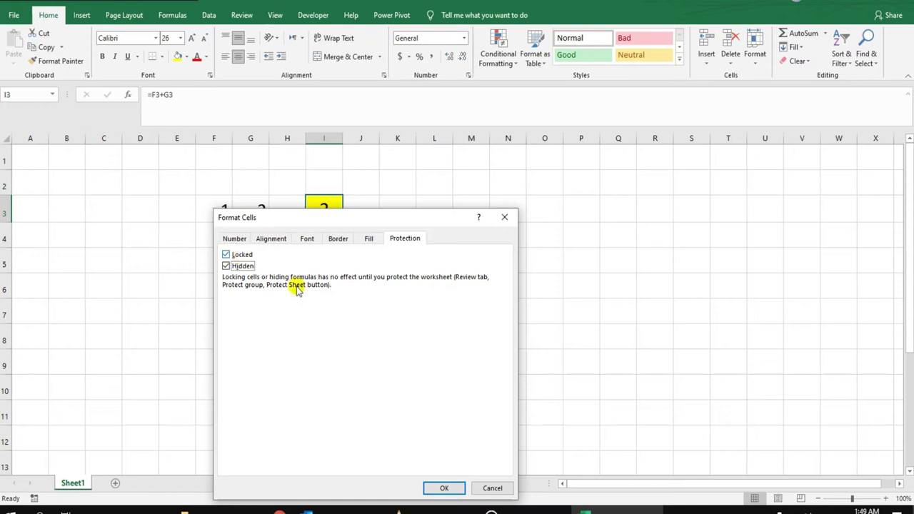
{"action": "left_click", "coordinate": [446, 488]}
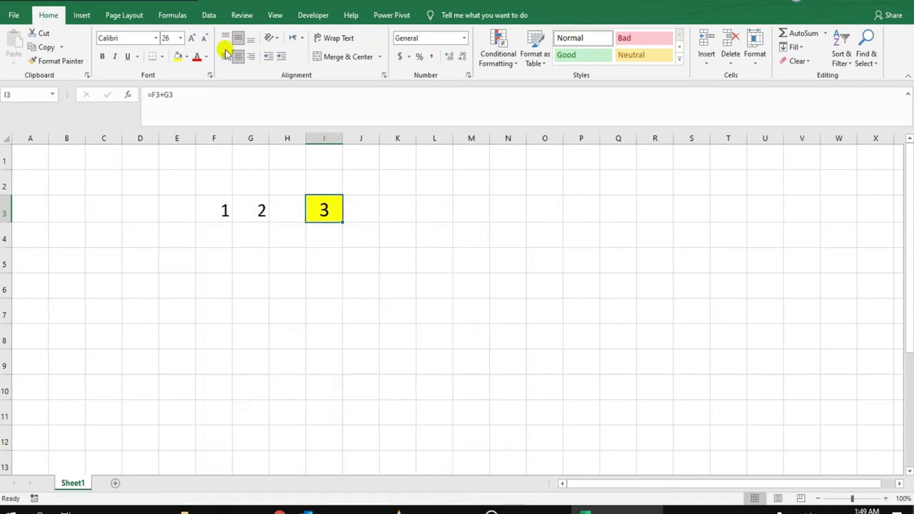
- Protect the worksheet without a password, using the default permissions
{"action": "left_click", "coordinate": [242, 15]}
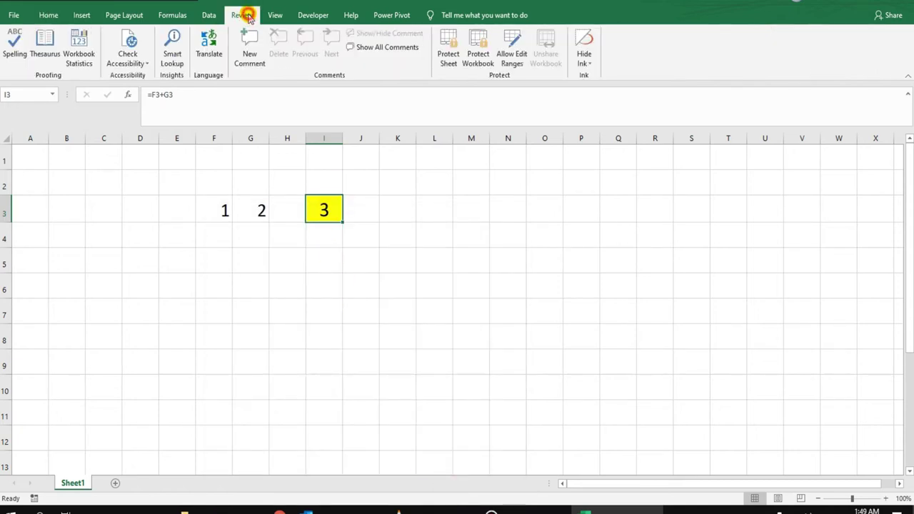
{"action": "left_click", "coordinate": [446, 53]}
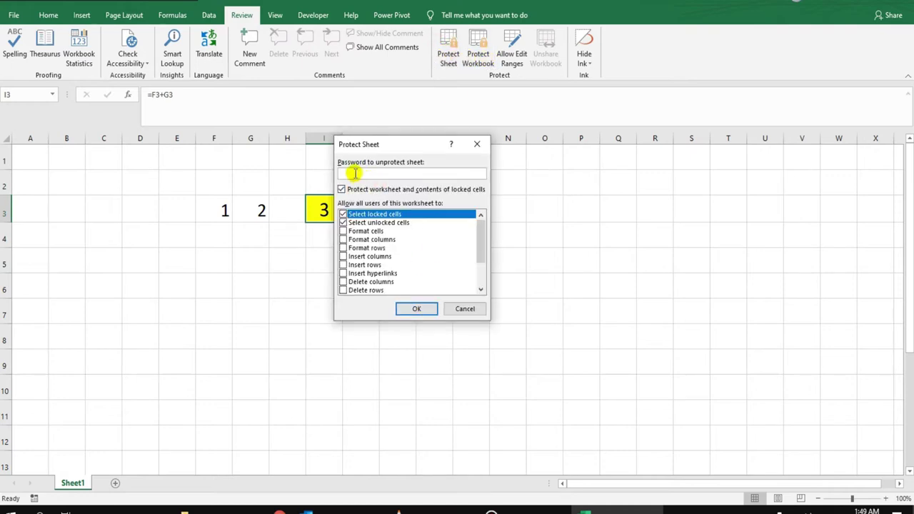
{"action": "left_click", "coordinate": [417, 310]}
- Check whether cell I3's formula is shown on the protected sheet, and try to edit cell G3
{"action": "left_click", "coordinate": [330, 308]}
{"action": "left_click", "coordinate": [320, 207]}
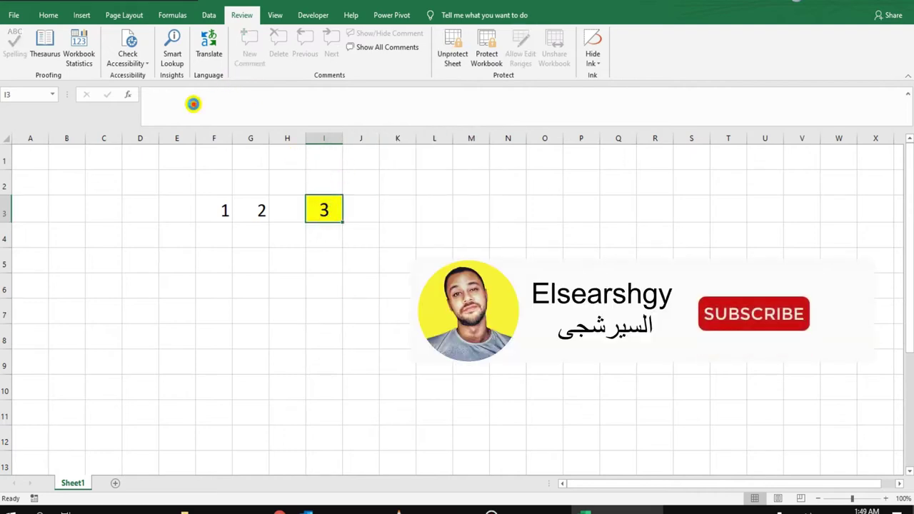
{"action": "left_click", "coordinate": [193, 103]}
{"action": "key", "text": "Return"}
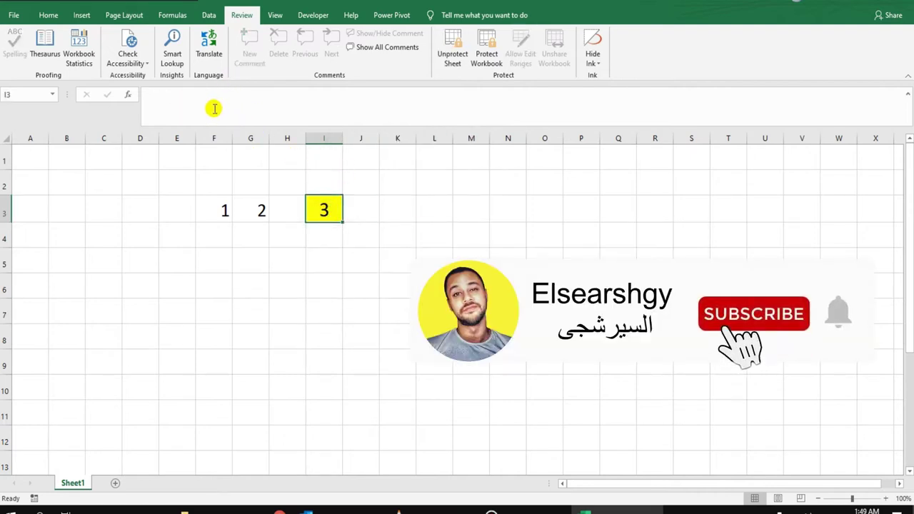
{"action": "double_click", "coordinate": [246, 212]}
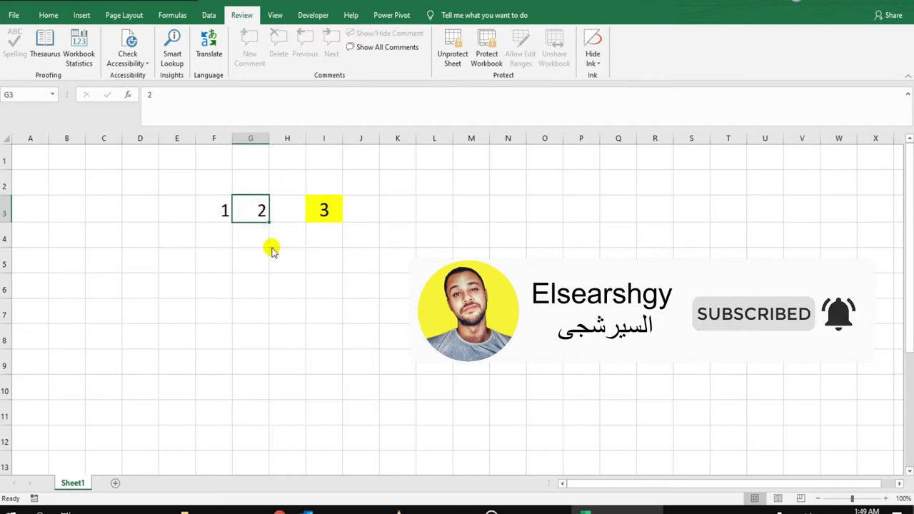
{"action": "left_click", "coordinate": [463, 292]}
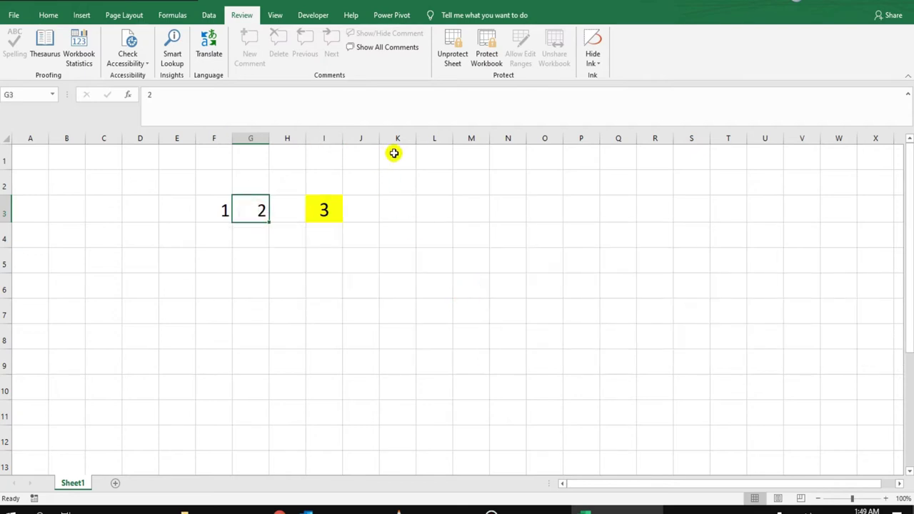
- Remove the protection from the worksheet
{"action": "left_click", "coordinate": [454, 55]}
{"action": "left_click", "coordinate": [327, 202]}
{"action": "left_click", "coordinate": [286, 209]}
{"action": "left_click", "coordinate": [217, 215]}
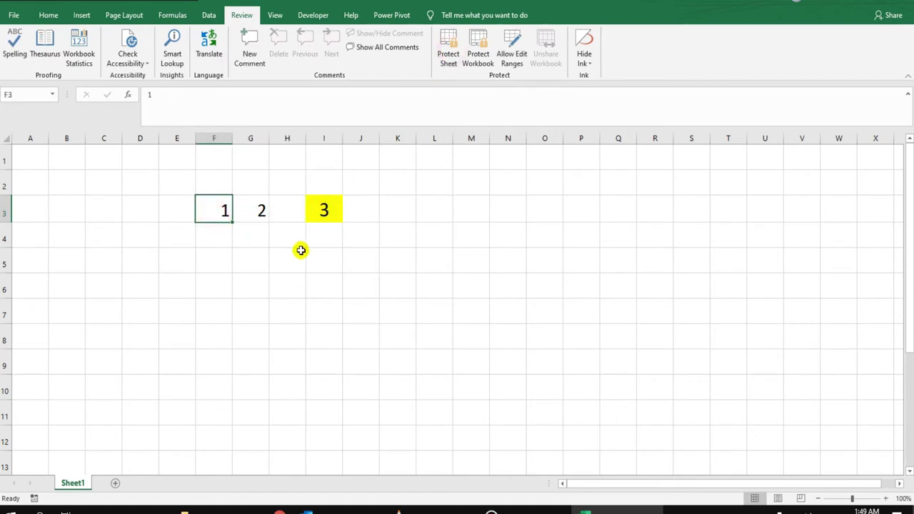
{"action": "left_click", "coordinate": [315, 231]}
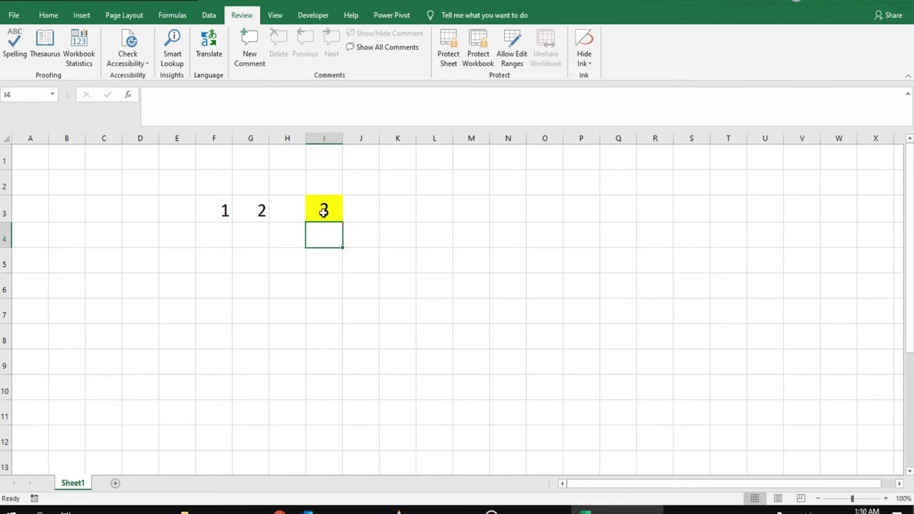
{"action": "left_click", "coordinate": [217, 210]}
{"action": "left_click", "coordinate": [130, 210]}
{"action": "left_click", "coordinate": [68, 210]}
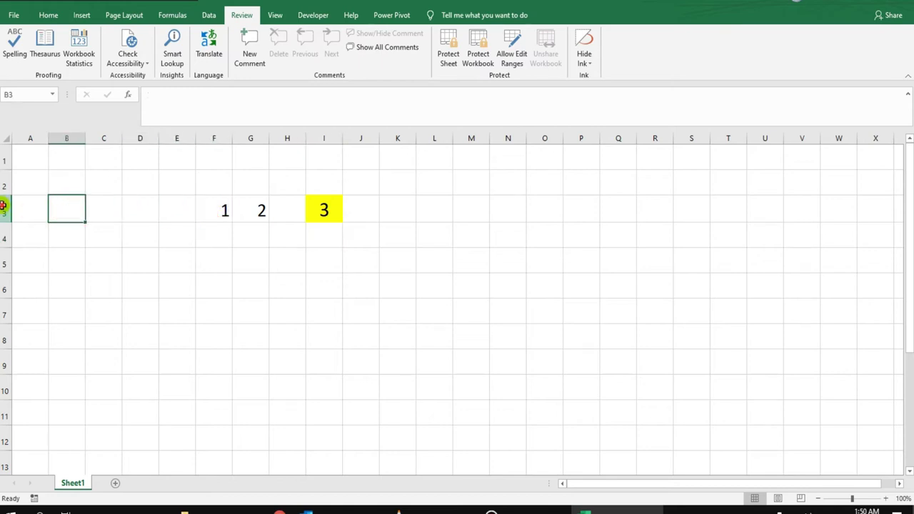
{"action": "left_click", "coordinate": [6, 213]}
{"action": "left_click", "coordinate": [227, 212]}
{"action": "left_click", "coordinate": [259, 210]}
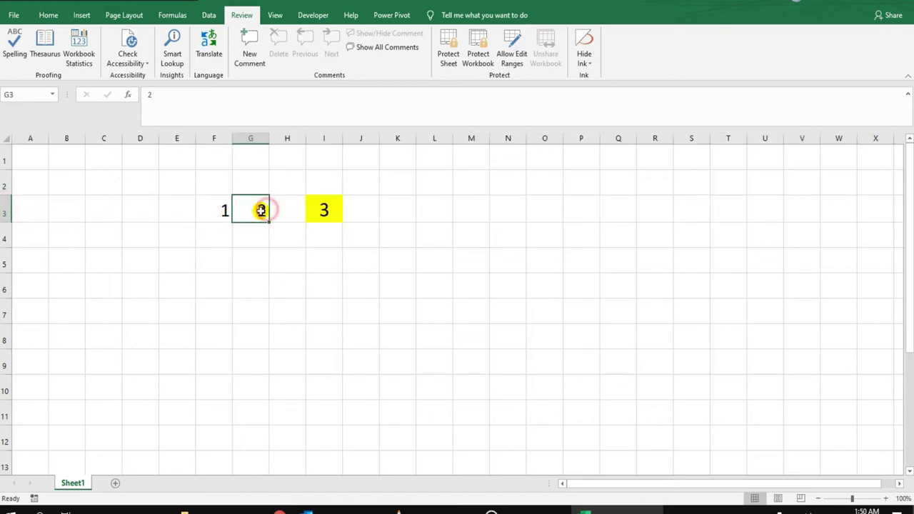
- Change the value in cell F3 to 2
{"action": "left_click", "coordinate": [204, 202]}
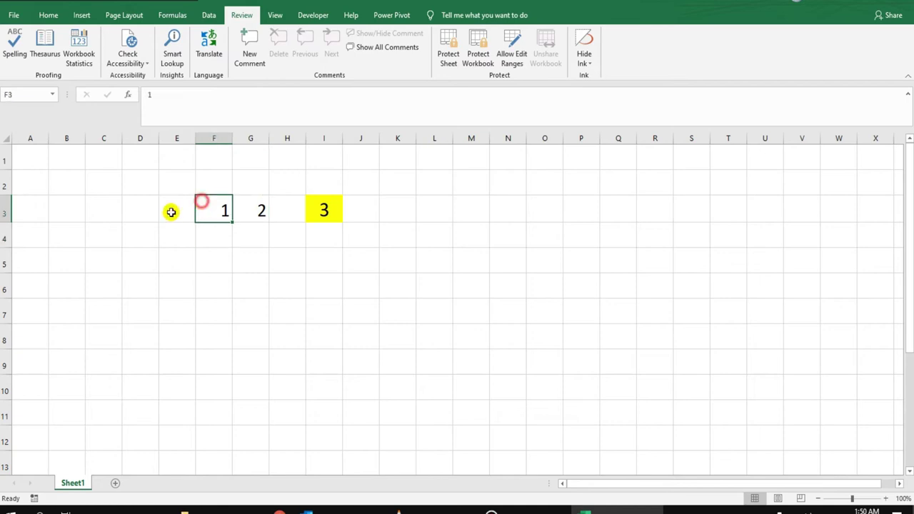
{"action": "type", "text": "2"}
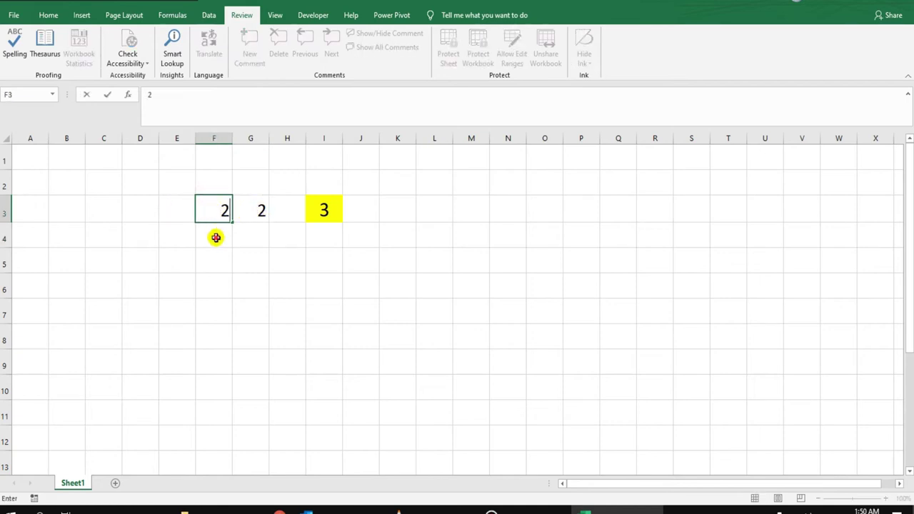
{"action": "left_click", "coordinate": [216, 235]}
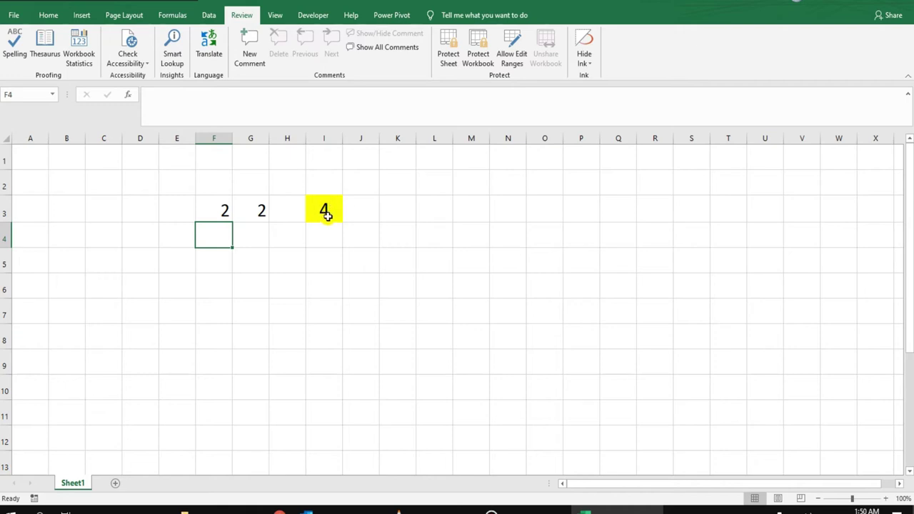
- Turn off the Locked protection attribute for columns A through H
{"action": "left_click_drag", "start_coordinate": [294, 138], "coordinate": [30, 142]}
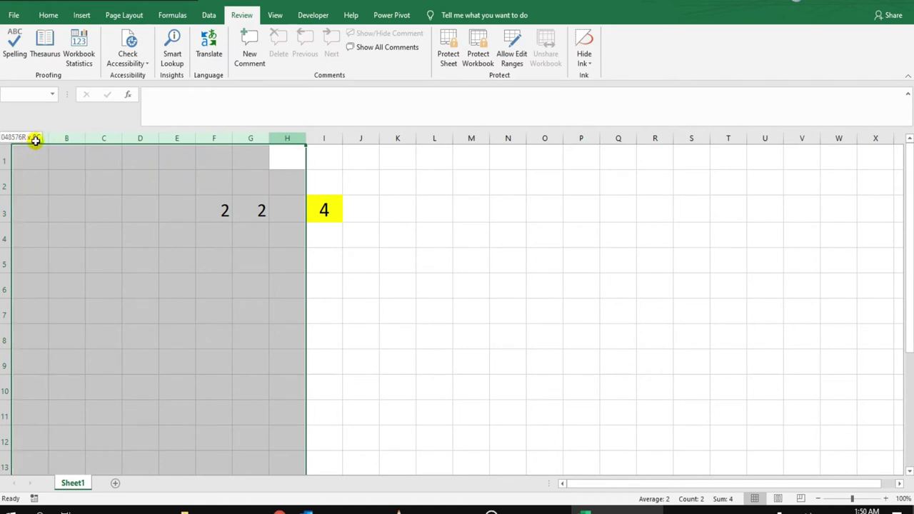
{"action": "right_click", "coordinate": [99, 139]}
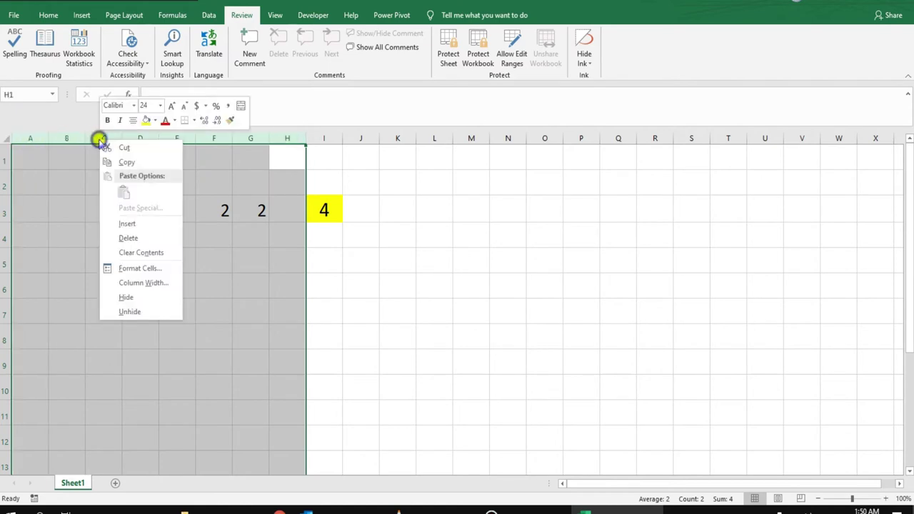
{"action": "left_click", "coordinate": [143, 269]}
{"action": "left_click", "coordinate": [24, 163]}
{"action": "left_click", "coordinate": [236, 395]}
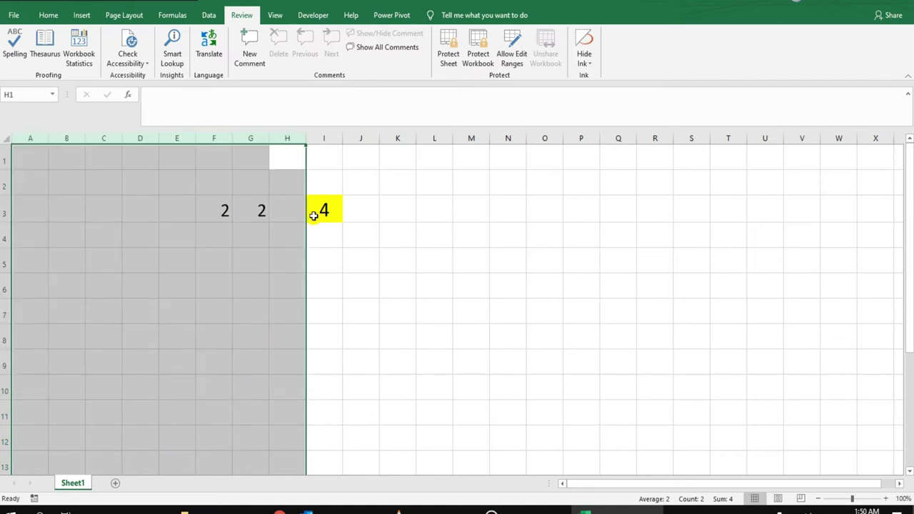
- Protect the worksheet again with the default permissions and no password
{"action": "left_click", "coordinate": [334, 250]}
{"action": "left_click", "coordinate": [449, 51]}
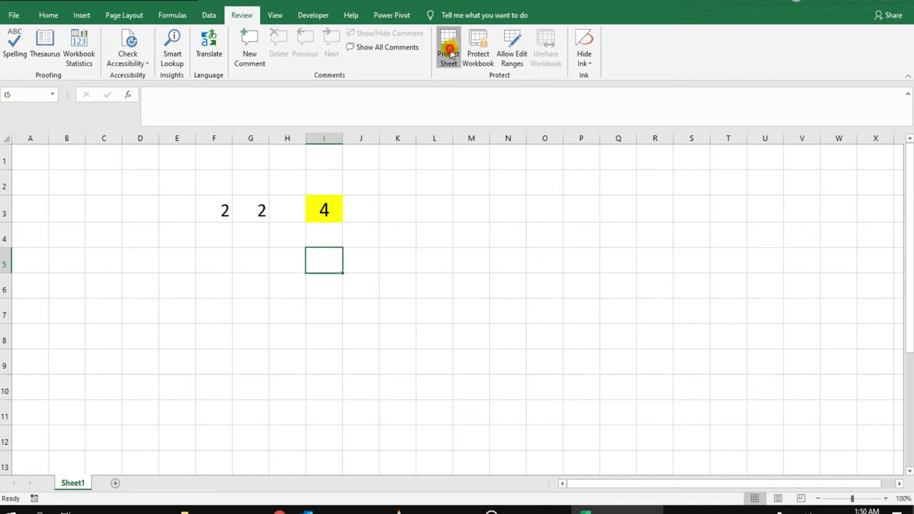
{"action": "left_click", "coordinate": [431, 311]}
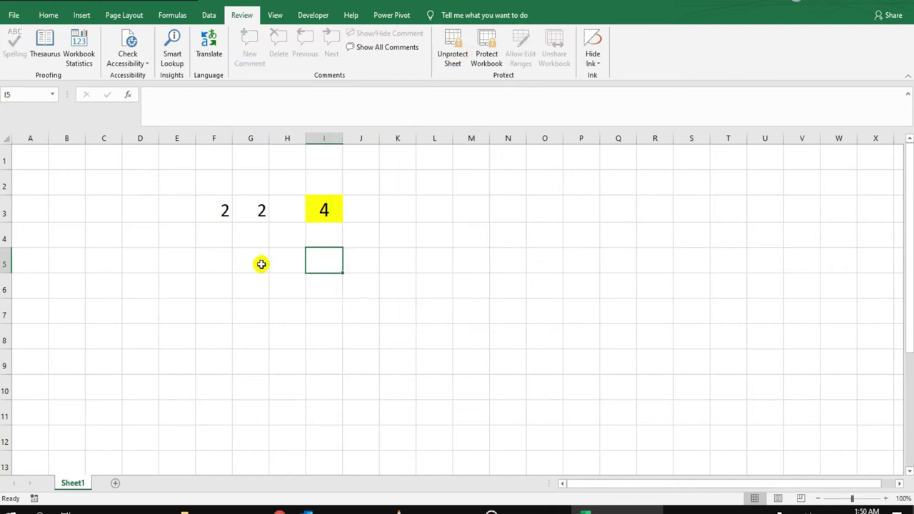
- Change the value in the unlocked cell G3 to 5 while the sheet is protected
{"action": "left_click", "coordinate": [163, 210]}
{"action": "left_click", "coordinate": [226, 208]}
{"action": "left_click", "coordinate": [272, 212]}
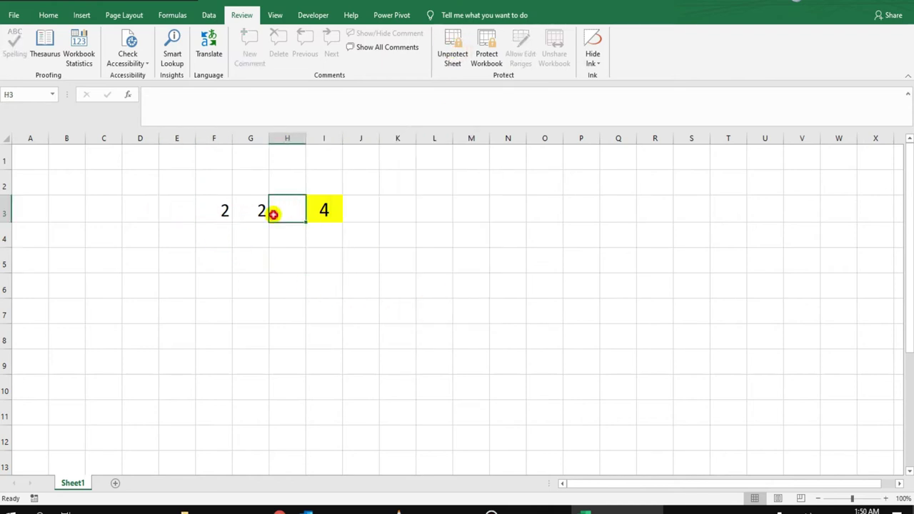
{"action": "left_click", "coordinate": [238, 208]}
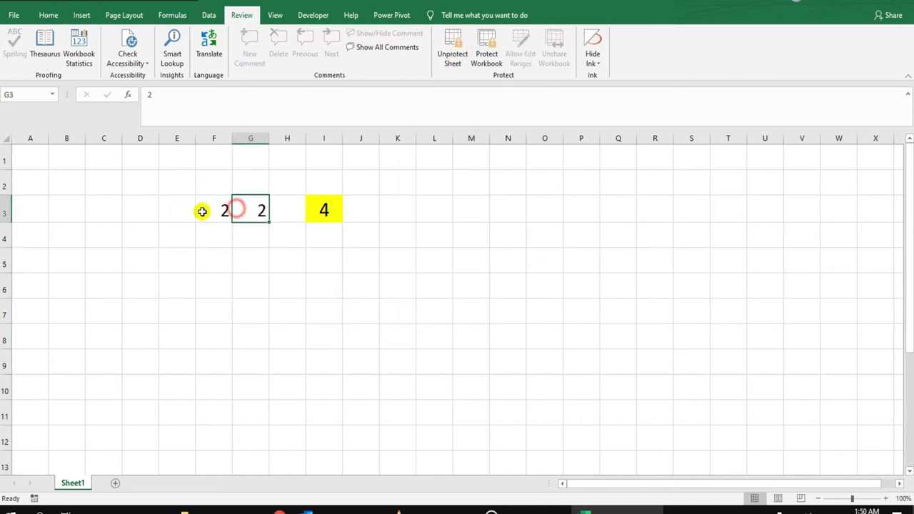
{"action": "type", "text": "5"}
{"action": "left_click", "coordinate": [247, 252]}
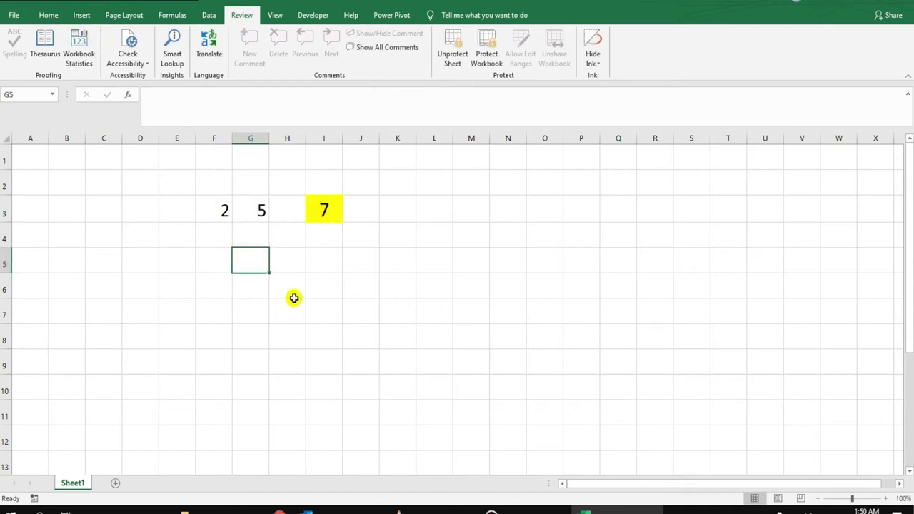
{"action": "left_click", "coordinate": [543, 212]}
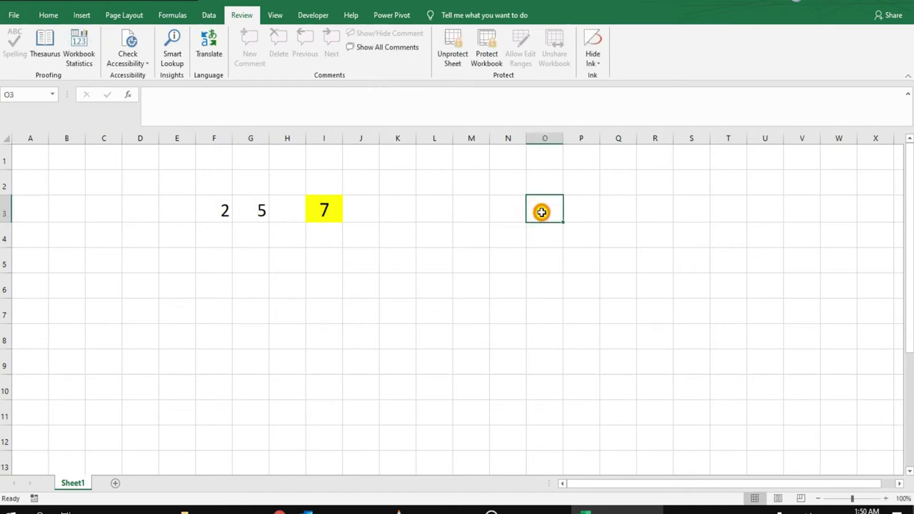
- Try to edit the locked cell O3, and check the range from J3 towards column U on the protected sheet
{"action": "double_click", "coordinate": [542, 212]}
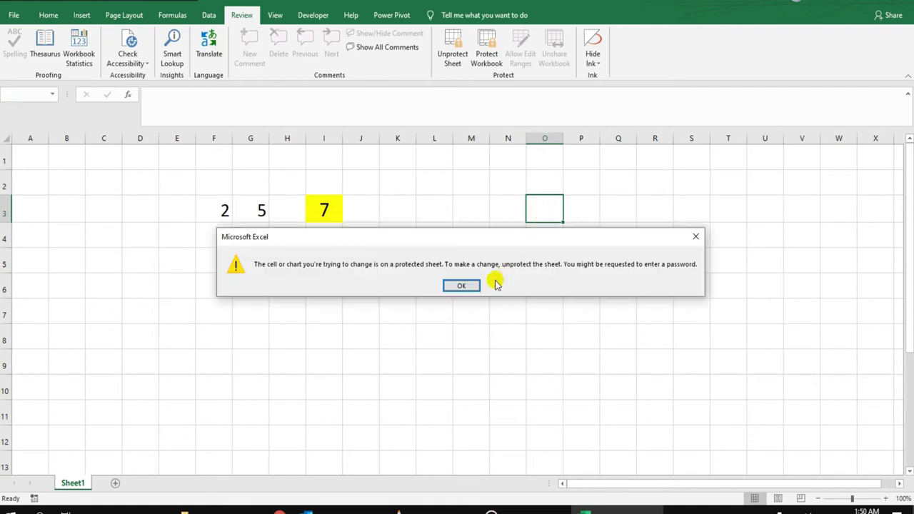
{"action": "left_click", "coordinate": [474, 287]}
{"action": "left_click_drag", "start_coordinate": [372, 159], "coordinate": [774, 365]}
{"action": "left_click_drag", "start_coordinate": [374, 199], "coordinate": [758, 385]}
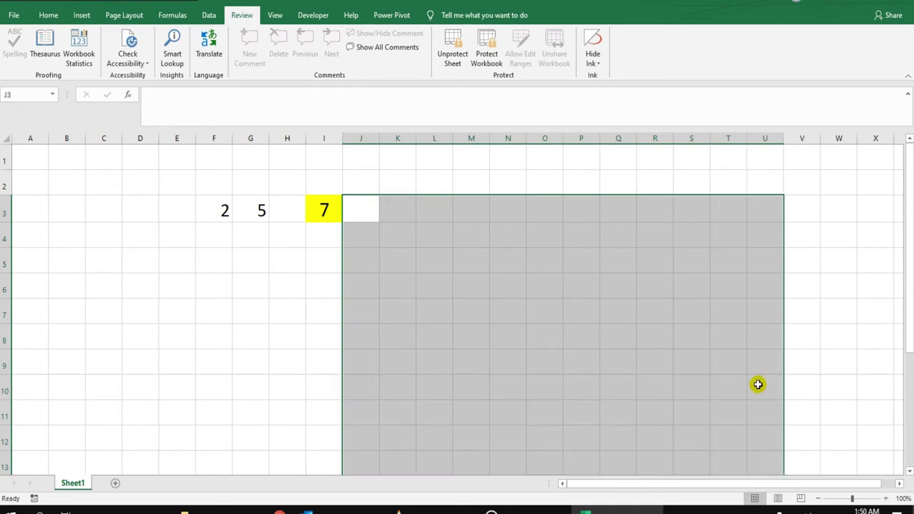
{"action": "left_click", "coordinate": [561, 176]}
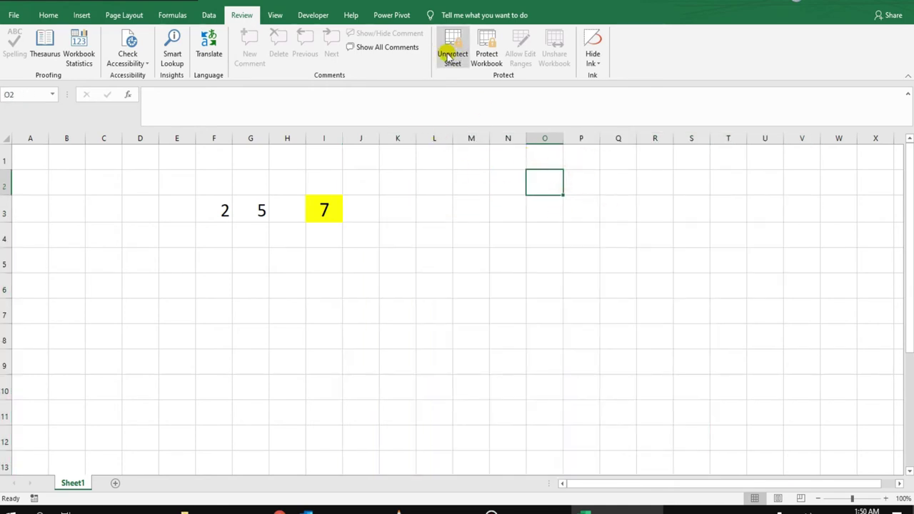
- Enter test values in unlocked column C: 32432 in C3, 324 in C6, 34 in C7 and 324 in C8
{"action": "left_click", "coordinate": [112, 209]}
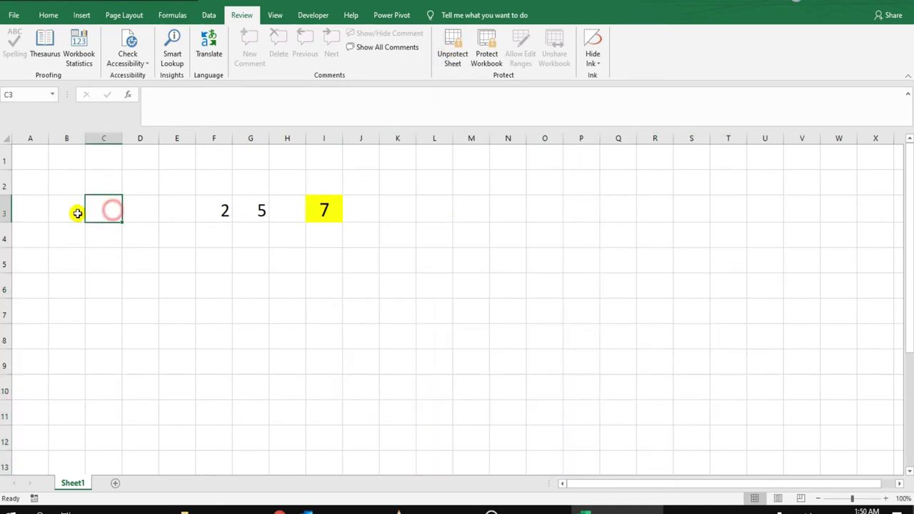
{"action": "type", "text": "32432"}
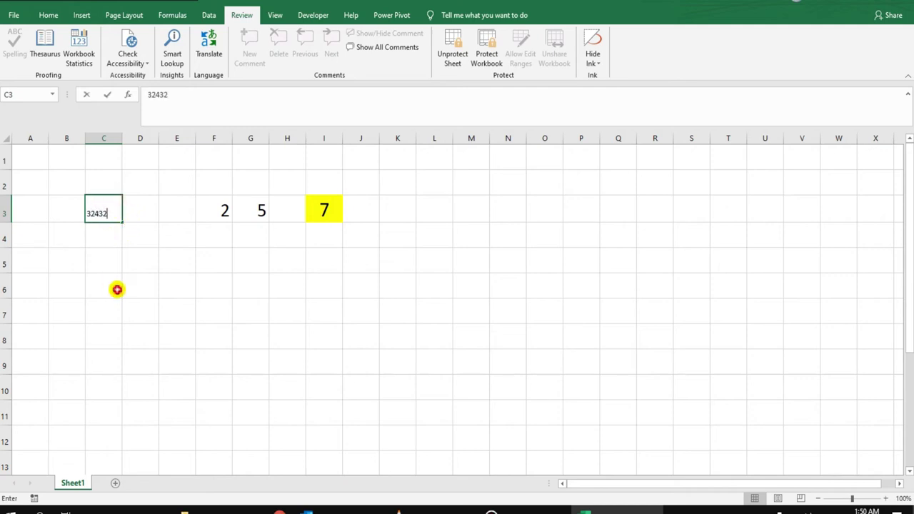
{"action": "left_click", "coordinate": [116, 288]}
{"action": "type", "text": "324"}
{"action": "left_click", "coordinate": [110, 304]}
{"action": "type", "text": "34"}
{"action": "left_click", "coordinate": [93, 331]}
{"action": "type", "text": "324"}
{"action": "left_click", "coordinate": [142, 240]}
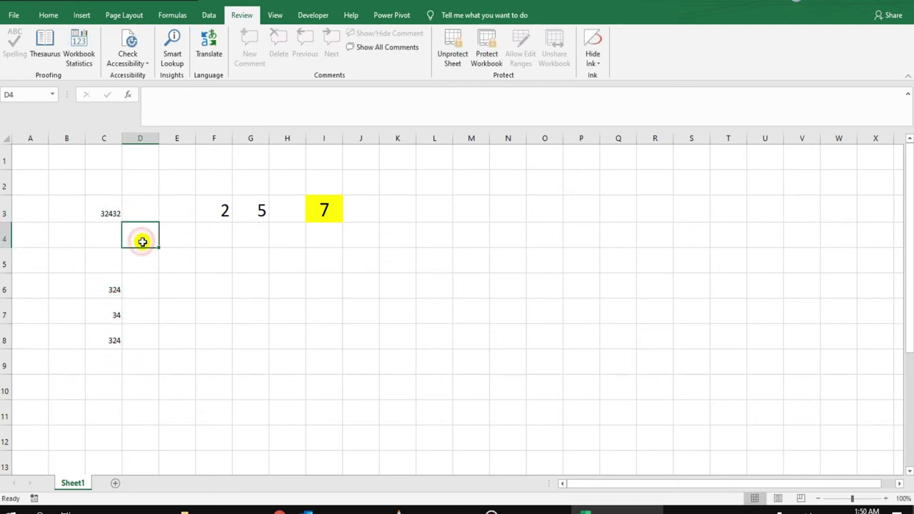
- Clear all the test values from column C
{"action": "left_click_drag", "start_coordinate": [404, 204], "coordinate": [782, 207]}
{"action": "left_click", "coordinate": [538, 292]}
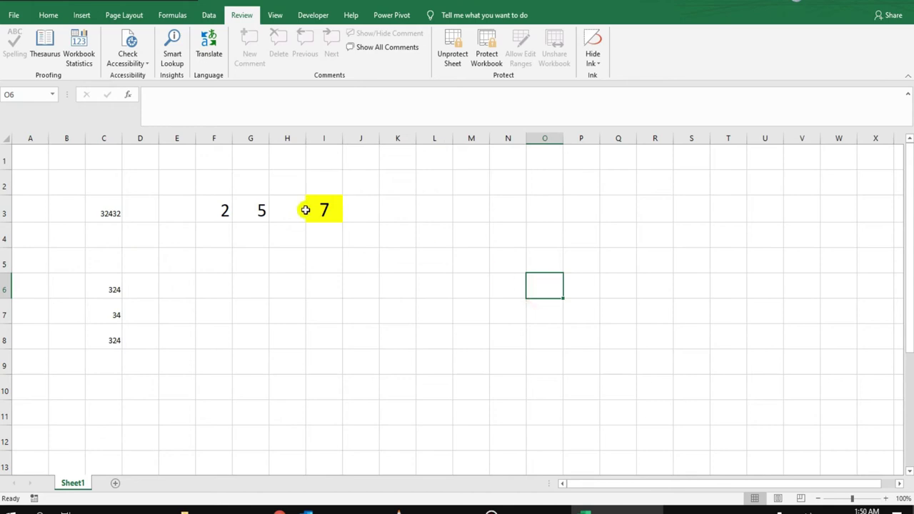
{"action": "left_click", "coordinate": [97, 136]}
{"action": "key", "text": "Delete"}
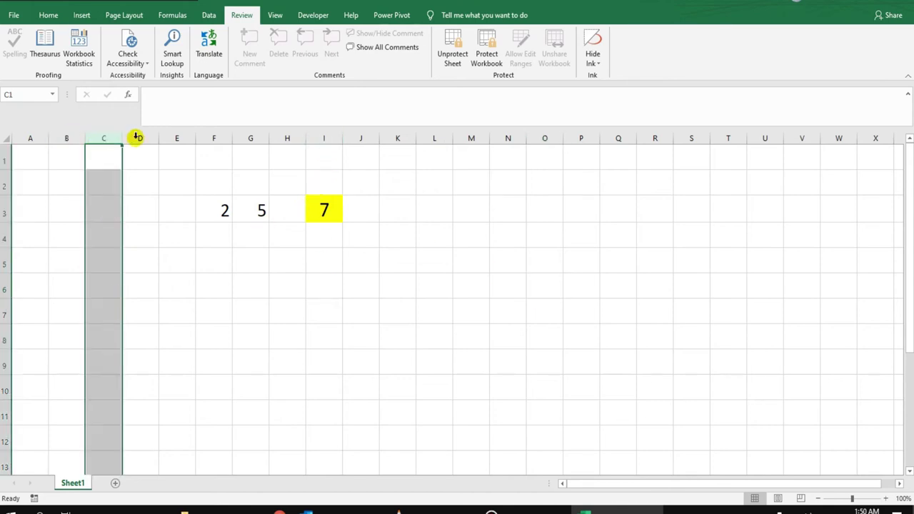
- Unprotect the worksheet and replace the formula in cell I3 with =SUM(A3:G3)
{"action": "left_click", "coordinate": [314, 209]}
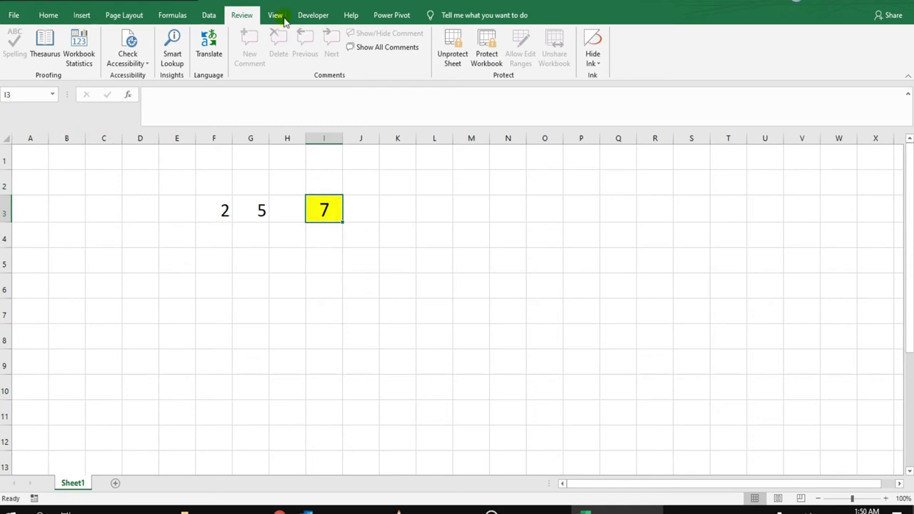
{"action": "left_click", "coordinate": [450, 57]}
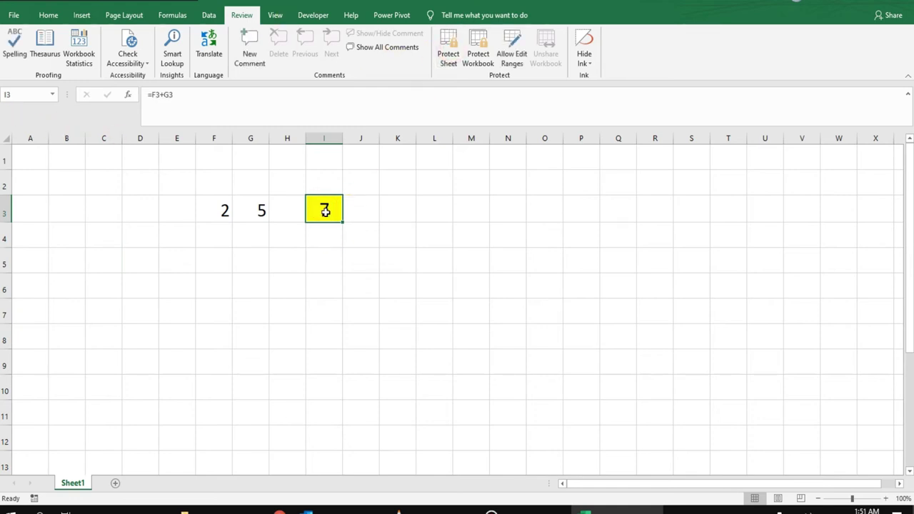
{"action": "type", "text": "=su"}
{"action": "key", "text": "Tab"}
{"action": "key", "text": "Left"}
{"action": "key", "text": "Left"}
{"action": "key", "text": "Left"}
{"action": "key", "text": "Left"}
{"action": "key", "text": "Left"}
{"action": "key", "text": "Left"}
{"action": "key", "text": "Left"}
{"action": "key", "text": "Left"}
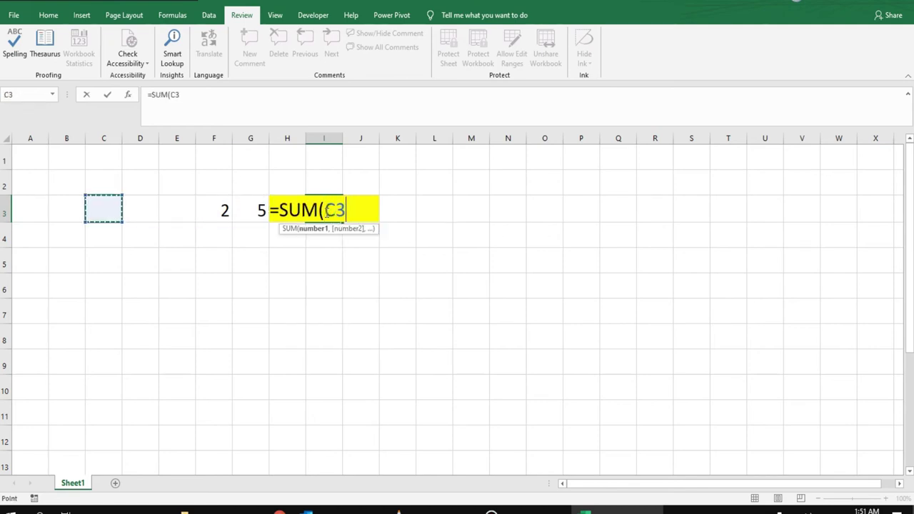
{"action": "key", "text": "shift+Right"}
{"action": "key", "text": "shift+Right"}
{"action": "key", "text": "shift+Right"}
{"action": "key", "text": "shift+Right"}
{"action": "key", "text": "shift+Right"}
{"action": "key", "text": "shift+Right"}
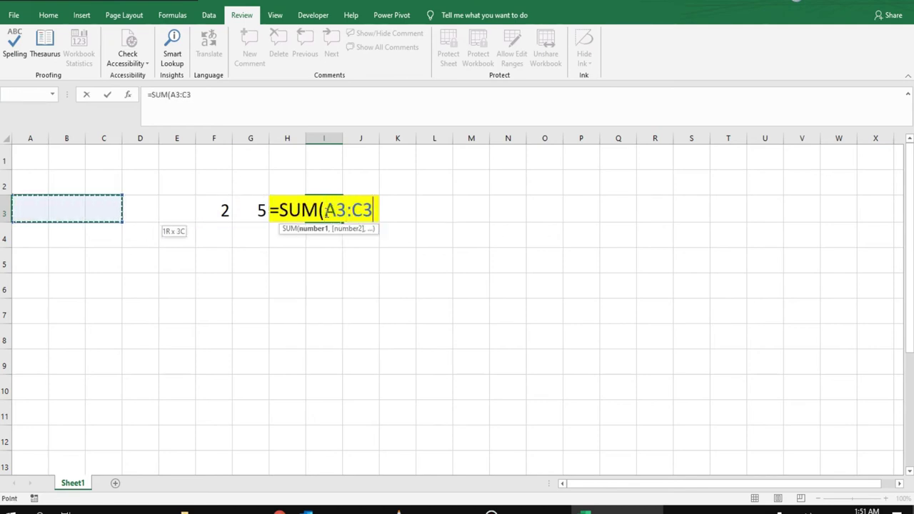
{"action": "type", "text": ")"}
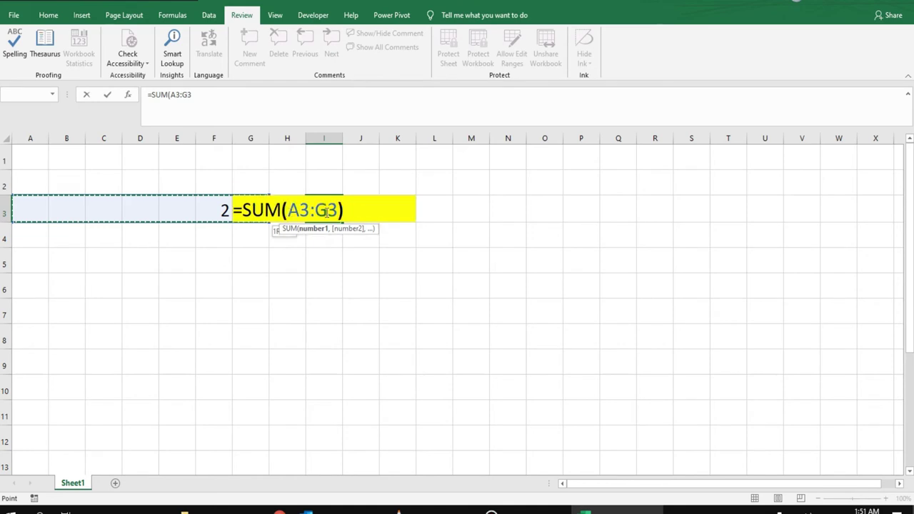
{"action": "key", "text": "Return"}
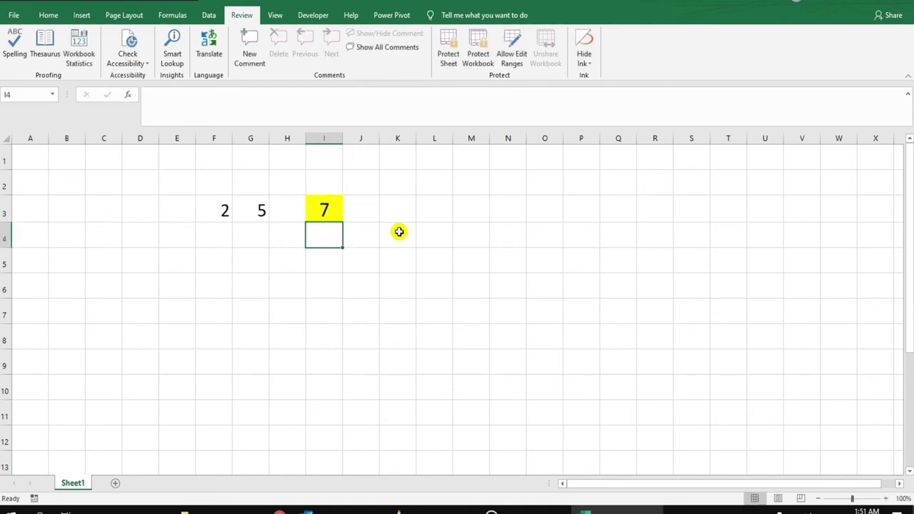
- Enter the formula =SUM(K6:R6) in cell I6
{"action": "left_click", "coordinate": [326, 287]}
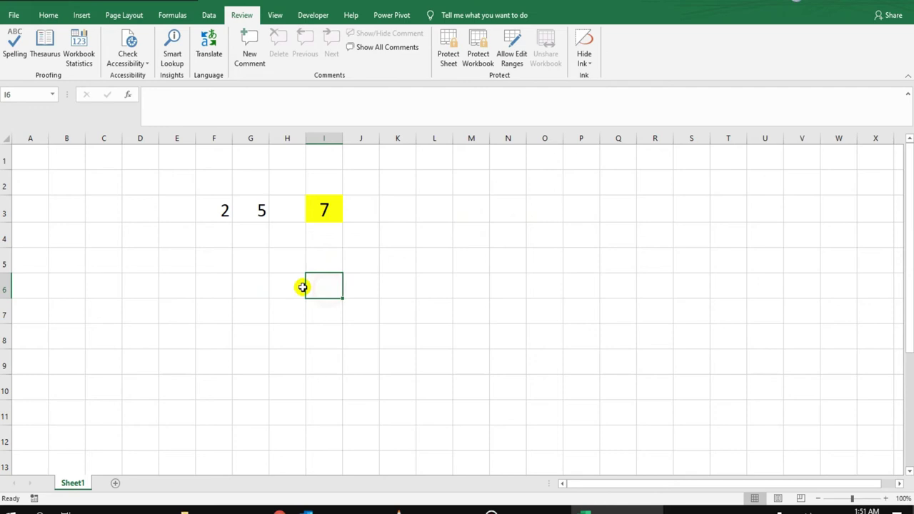
{"action": "type", "text": "="}
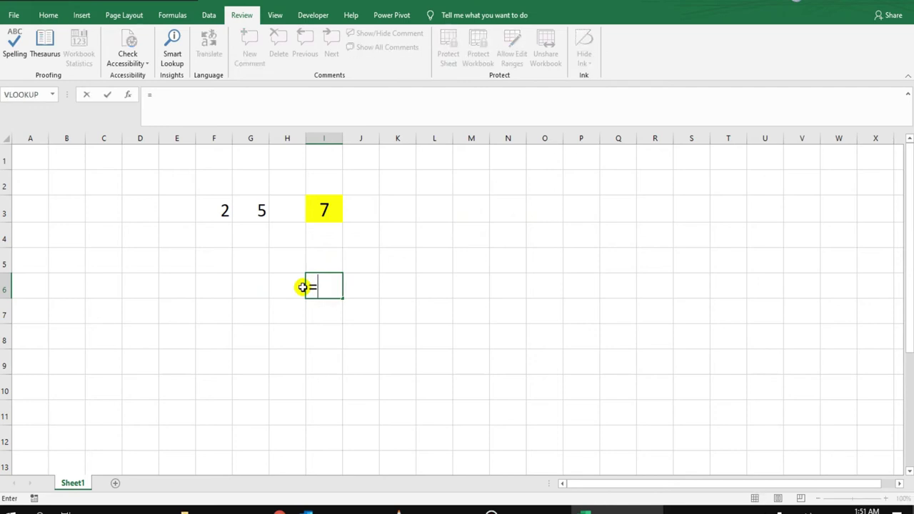
{"action": "type", "text": "sum"}
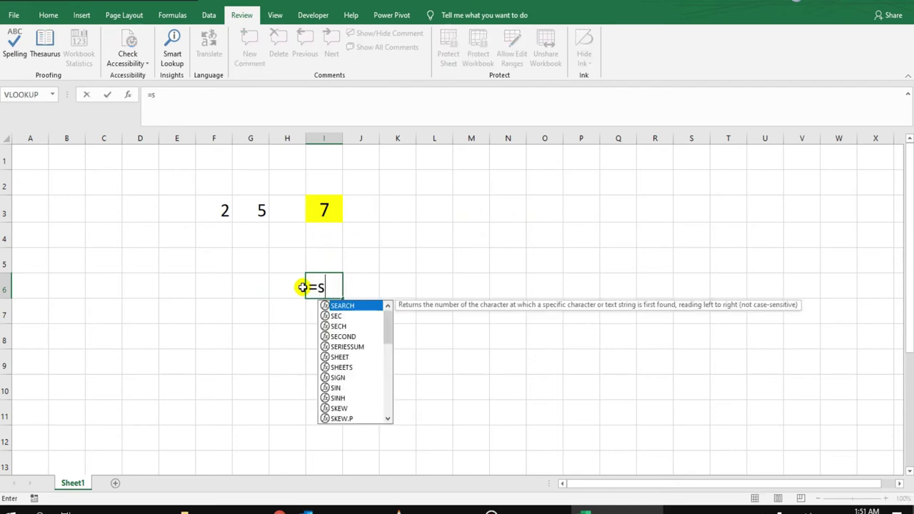
{"action": "key", "text": "Tab"}
{"action": "key", "text": "Right"}
{"action": "key", "text": "Right"}
{"action": "key", "text": "Right"}
{"action": "key", "text": "Right"}
{"action": "key", "text": "Right"}
{"action": "key", "text": "Right"}
{"action": "key", "text": "Right"}
{"action": "key", "text": "Right"}
{"action": "key", "text": "Right"}
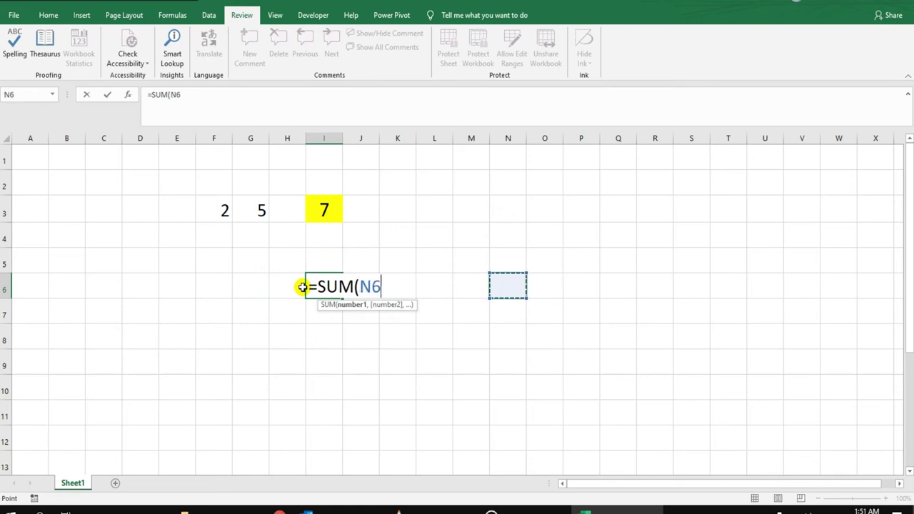
{"action": "key", "text": "shift+Left"}
{"action": "key", "text": "shift+Left"}
{"action": "key", "text": "shift+Left"}
{"action": "key", "text": "shift+Left"}
{"action": "key", "text": "shift+Left"}
{"action": "key", "text": "shift+Left"}
{"action": "key", "text": "shift+Left"}
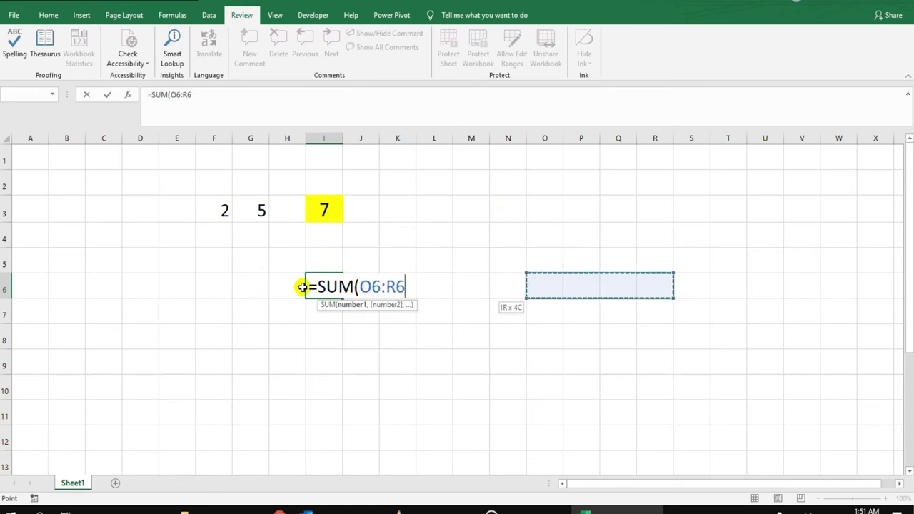
{"action": "type", "text": ")"}
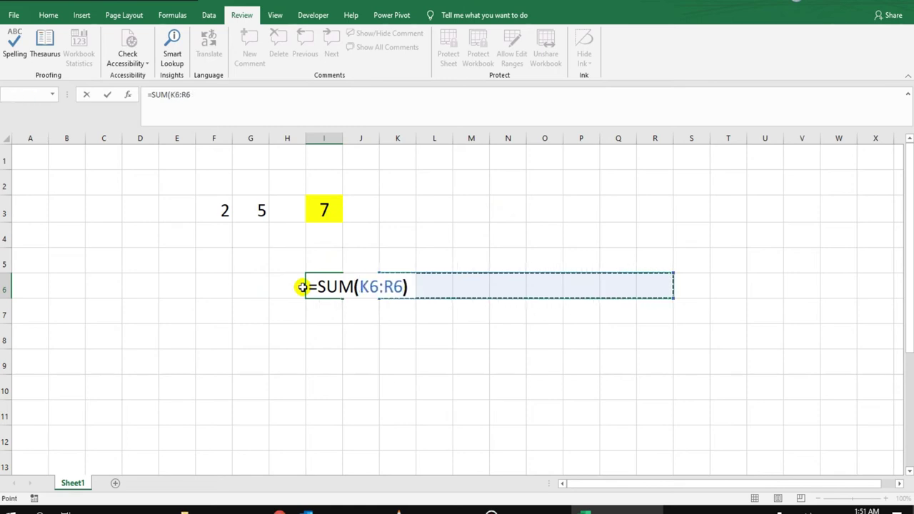
{"action": "key", "text": "Return"}
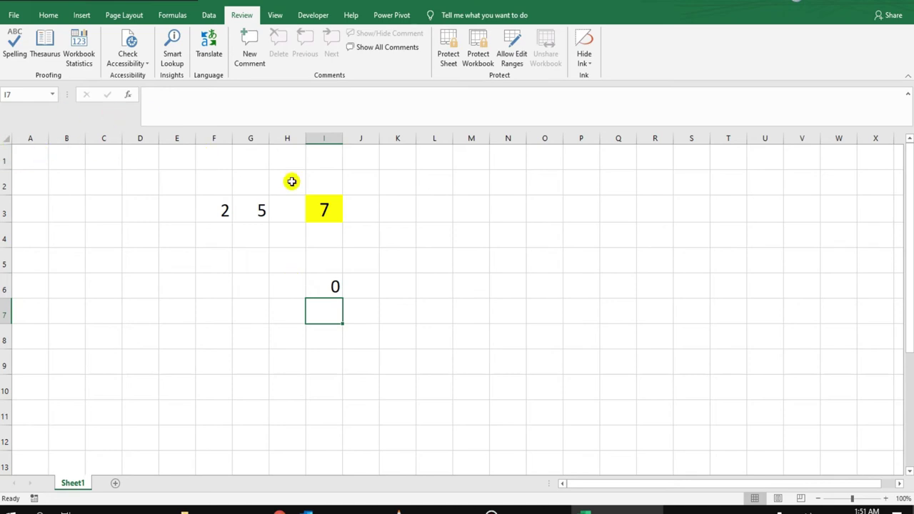
- Turn off the Locked protection attribute for all columns from J through XFD
{"action": "left_click", "coordinate": [359, 136]}
{"action": "key", "text": "ctrl+shift+Right"}
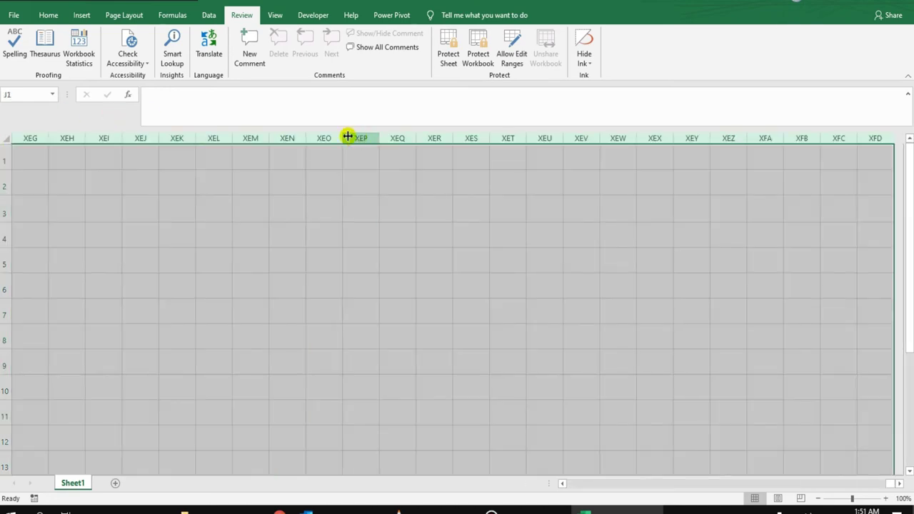
{"action": "right_click", "coordinate": [345, 138]}
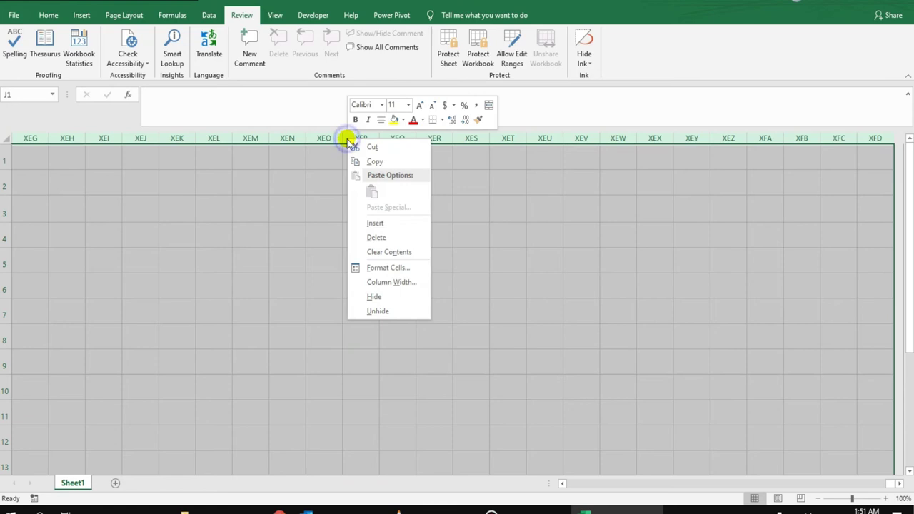
{"action": "left_click", "coordinate": [382, 265]}
{"action": "left_click", "coordinate": [243, 158]}
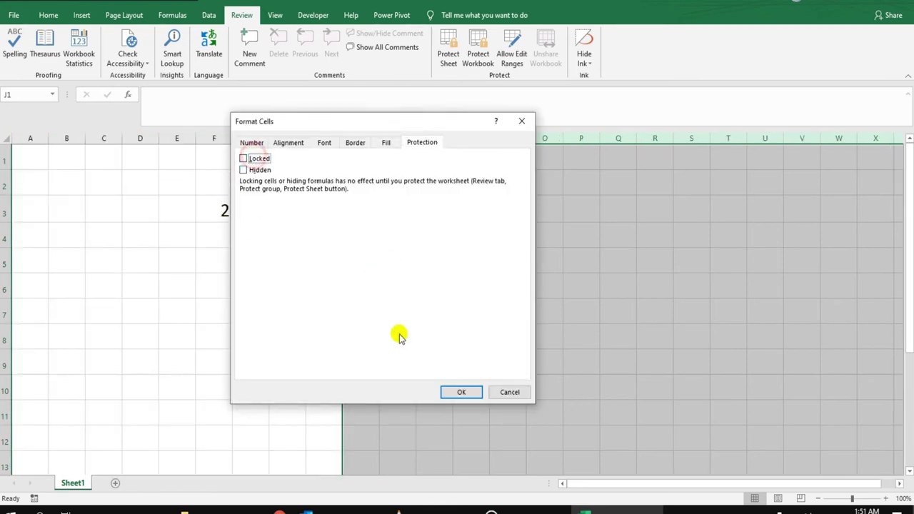
{"action": "left_click", "coordinate": [461, 391]}
- Set column I's cell protection attributes to Locked and Hidden
{"action": "left_click", "coordinate": [326, 138]}
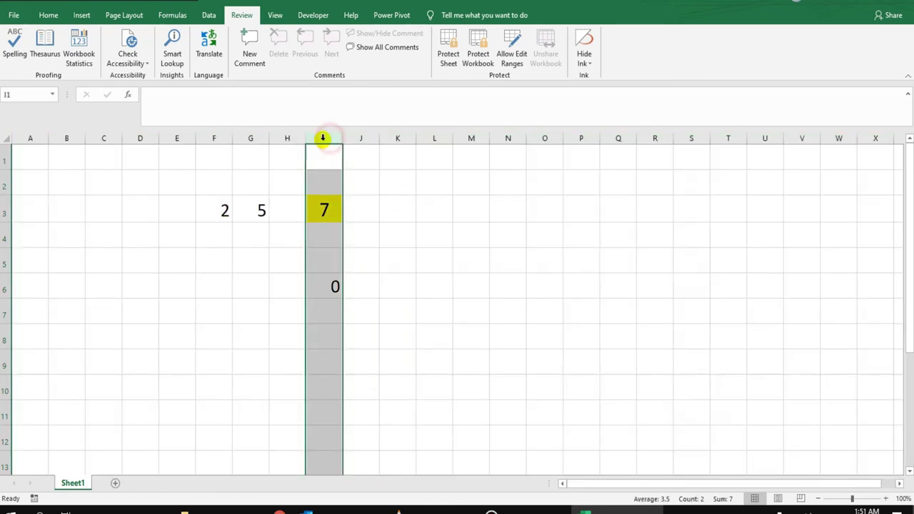
{"action": "right_click", "coordinate": [326, 138]}
{"action": "left_click", "coordinate": [371, 266]}
{"action": "left_click", "coordinate": [233, 167]}
{"action": "left_click", "coordinate": [441, 397]}
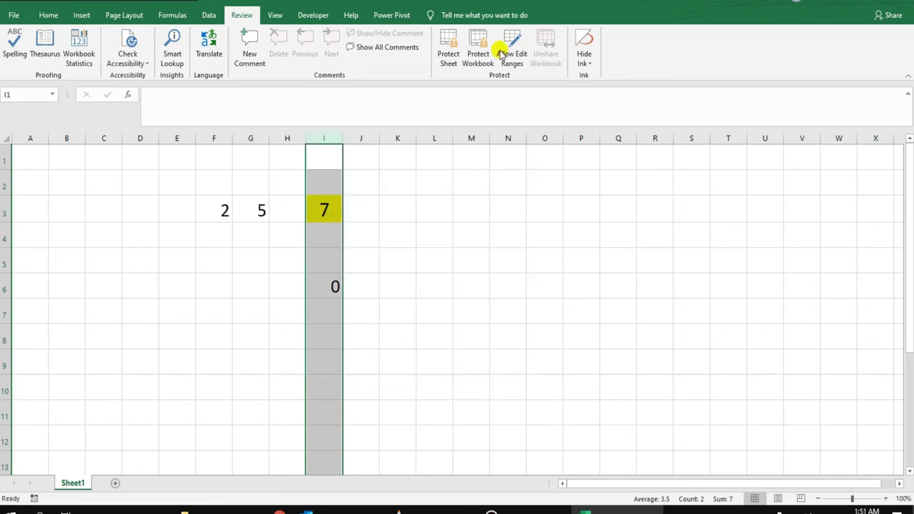
- Protect the worksheet with the default permissions and no password
{"action": "left_click", "coordinate": [447, 56]}
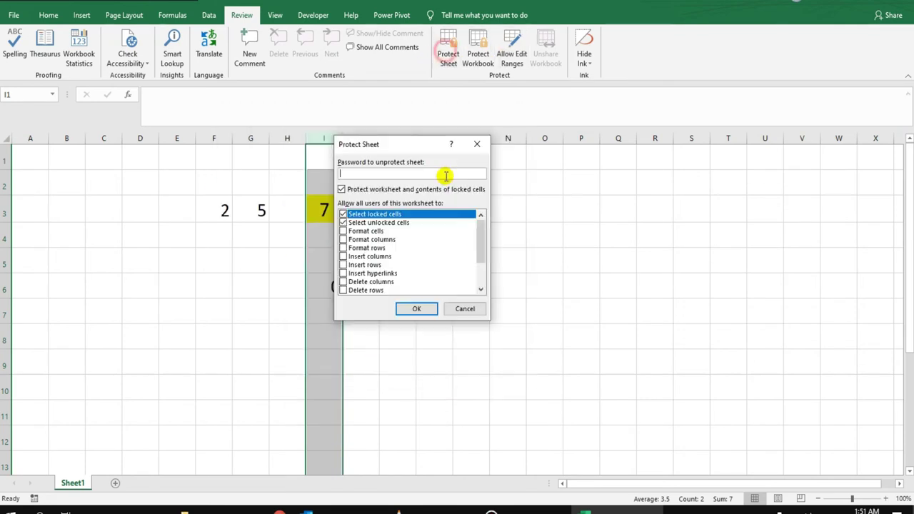
{"action": "left_click", "coordinate": [412, 308]}
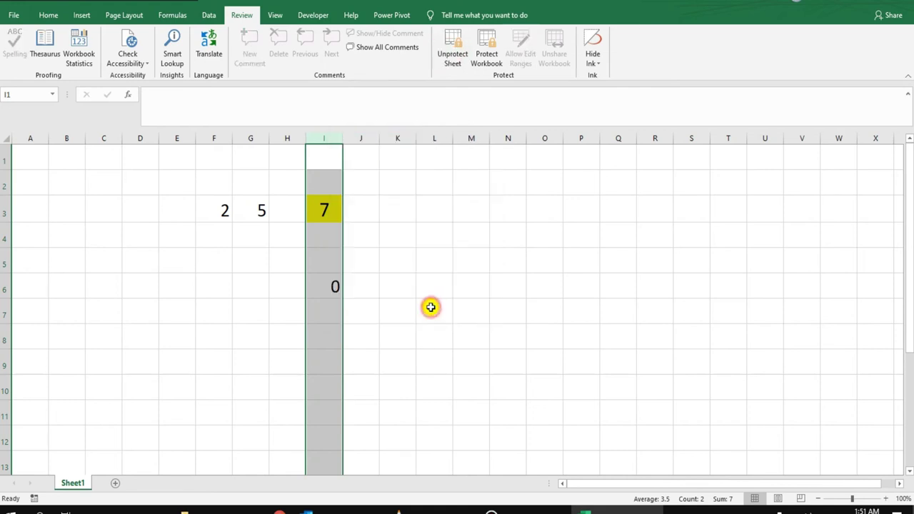
{"action": "left_click", "coordinate": [529, 210]}
{"action": "left_click", "coordinate": [471, 278]}
- Enter 4 in cell N6 and 3 in cell M6 on the protected sheet
{"action": "left_click", "coordinate": [519, 290]}
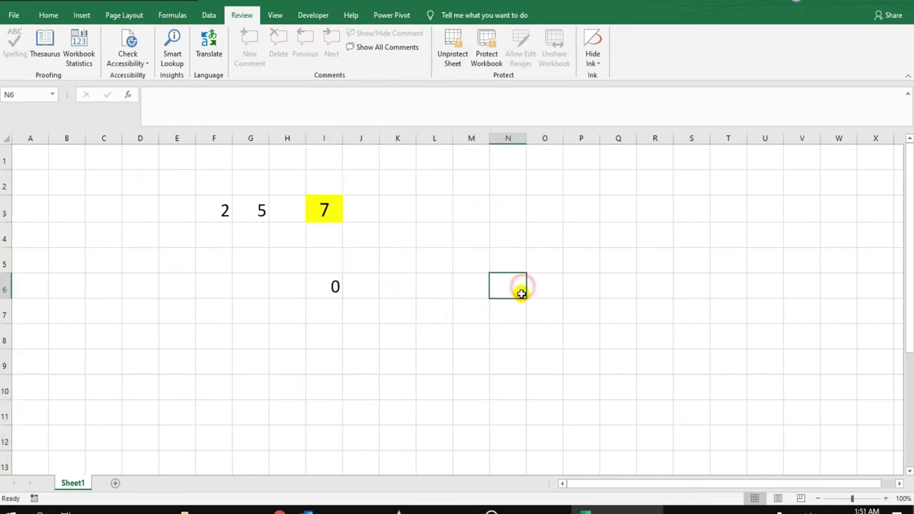
{"action": "type", "text": "4"}
{"action": "left_click", "coordinate": [539, 334]}
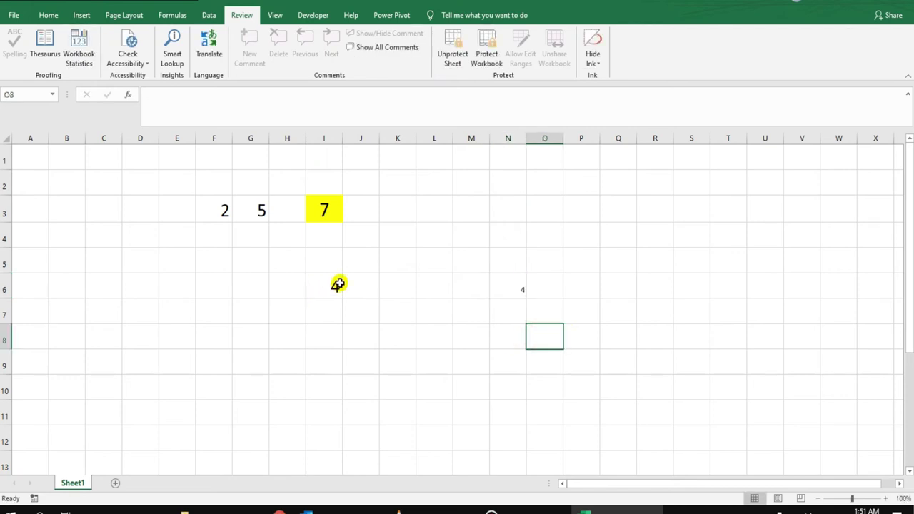
{"action": "left_click", "coordinate": [468, 285]}
{"action": "type", "text": "3"}
{"action": "left_click", "coordinate": [464, 338]}
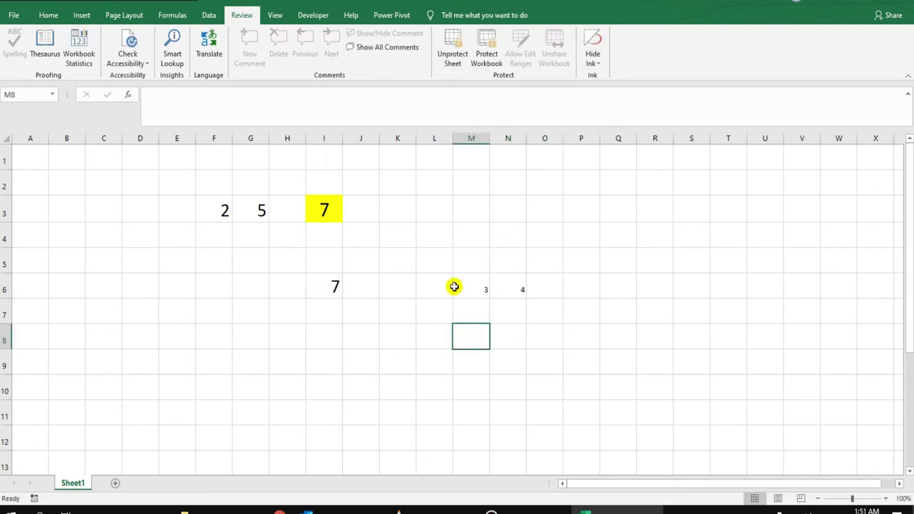
- Check whether the formula in I6 is hidden and try to edit the formula cell I3
{"action": "left_click", "coordinate": [330, 277]}
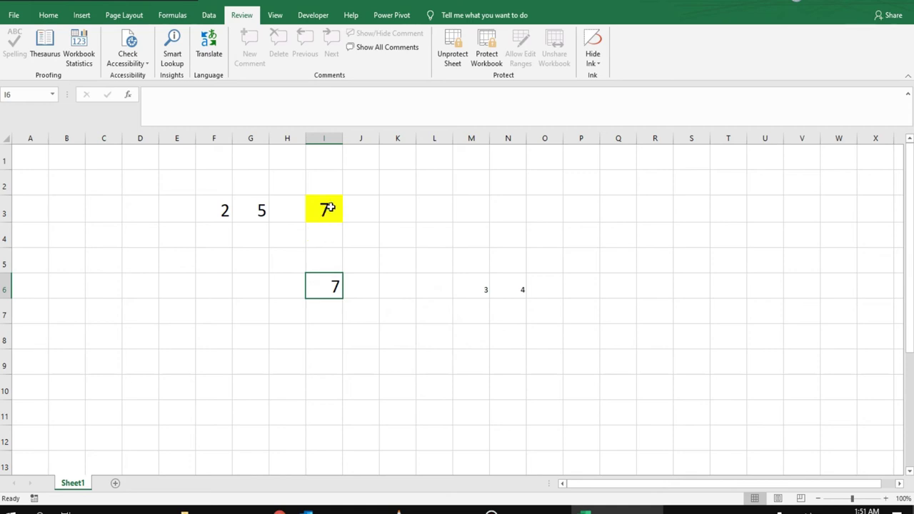
{"action": "double_click", "coordinate": [326, 211]}
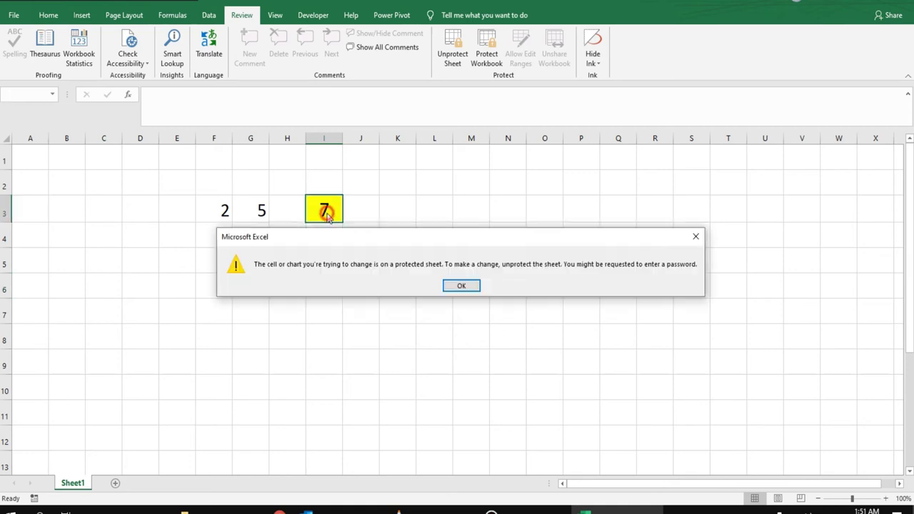
{"action": "left_click", "coordinate": [462, 287]}
- Enter sample text in unlocked cells: sada in F5 and D7, asda in E12, and asdas in N9
{"action": "left_click", "coordinate": [200, 261]}
{"action": "type", "text": "sada"}
{"action": "left_click", "coordinate": [127, 316]}
{"action": "type", "text": "sada"}
{"action": "left_click", "coordinate": [188, 443]}
{"action": "type", "text": "asda"}
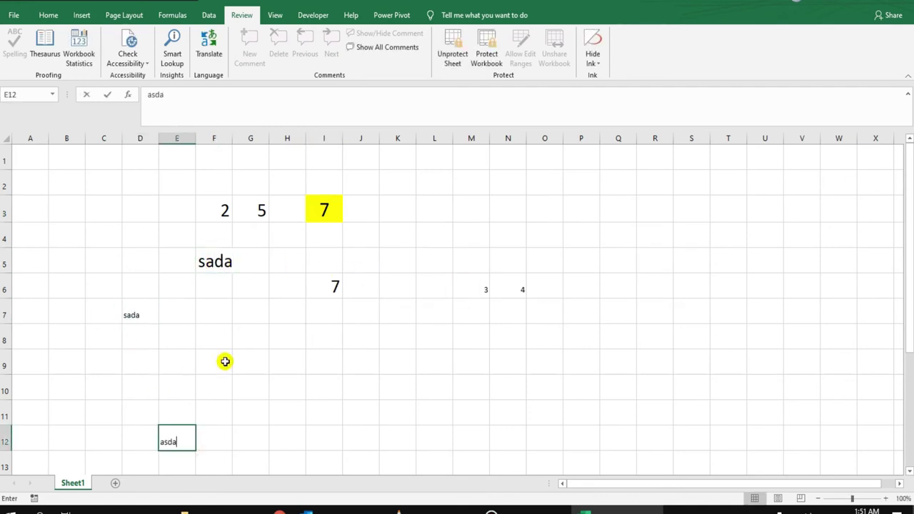
{"action": "left_click", "coordinate": [520, 357]}
{"action": "type", "text": "asdas"}
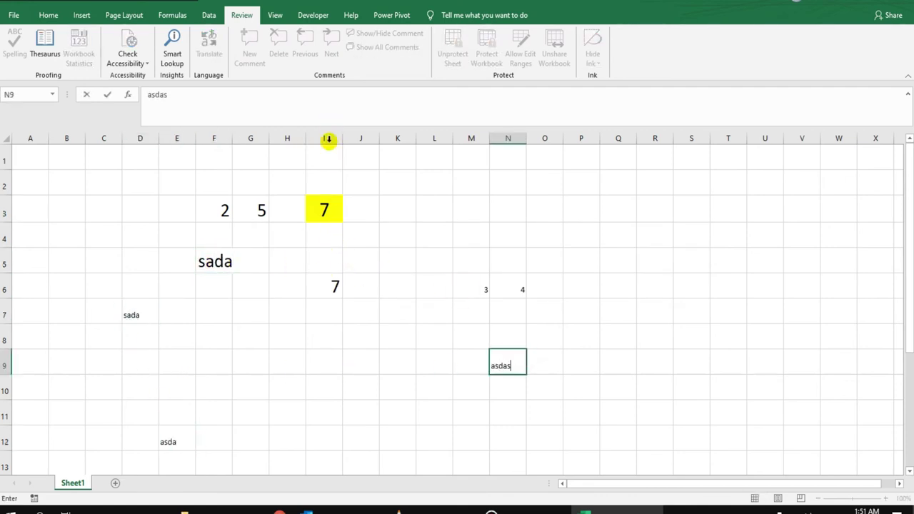
- Try to edit the locked cell I9 in column I and check whether the formula in I6 is hidden
{"action": "left_click", "coordinate": [326, 138]}
{"action": "left_click", "coordinate": [332, 354]}
{"action": "double_click", "coordinate": [332, 357]}
{"action": "left_click", "coordinate": [460, 285]}
{"action": "left_click", "coordinate": [319, 283]}
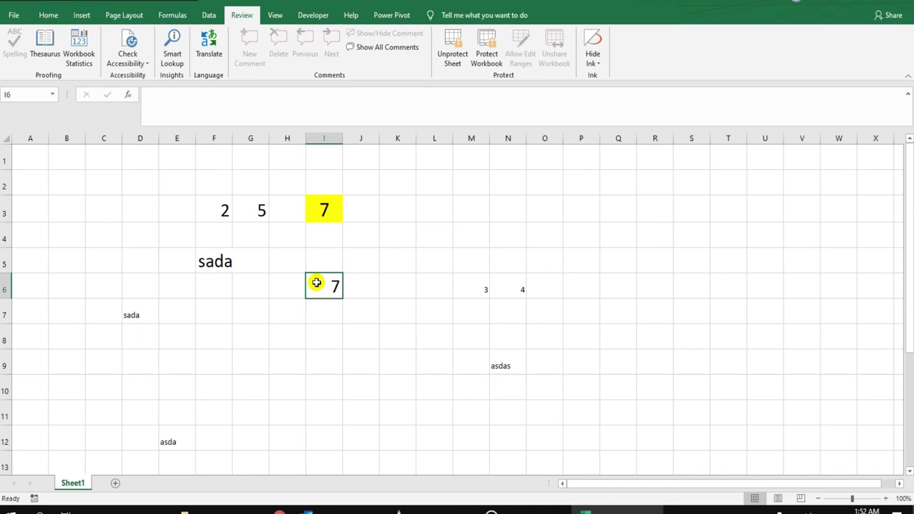
- Unprotect the worksheet and review the user permissions that sheet protection can allow, such as Format cells, without applying protection again
{"action": "left_click", "coordinate": [452, 57]}
{"action": "left_click", "coordinate": [448, 58]}
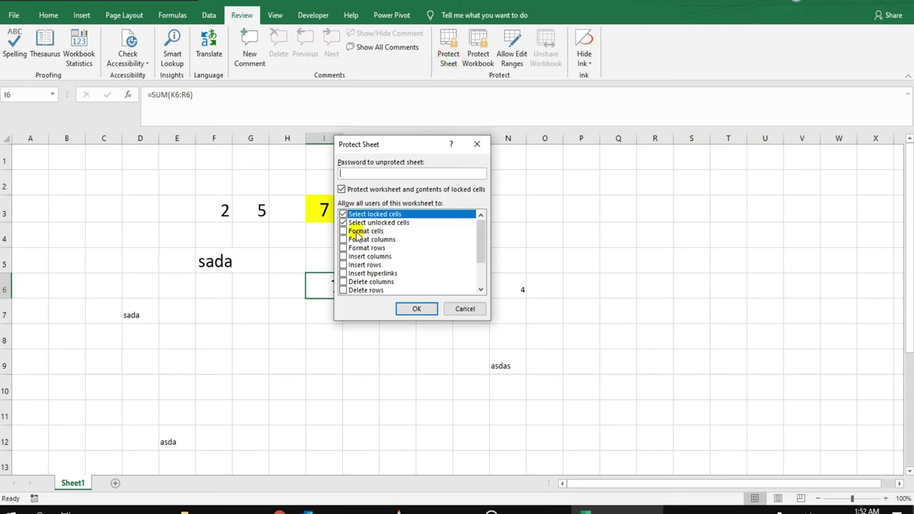
{"action": "left_click", "coordinate": [343, 232]}
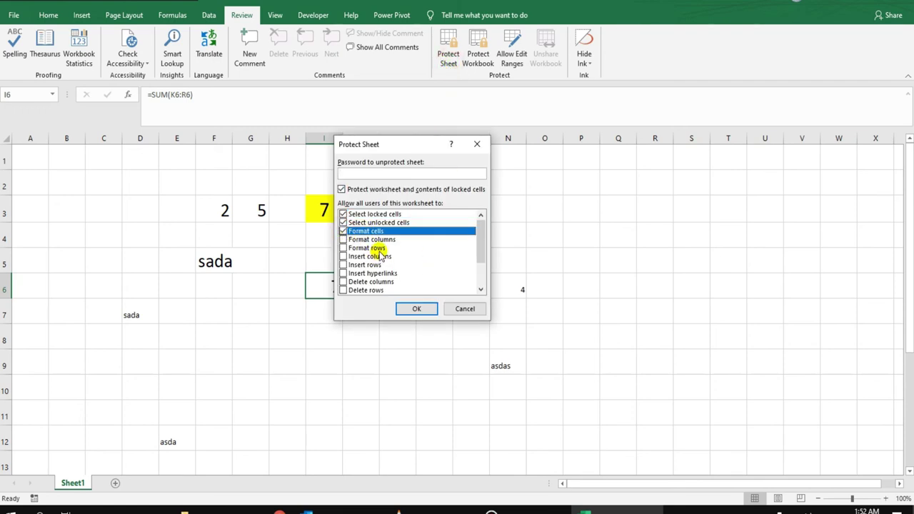
{"action": "left_click", "coordinate": [384, 241]}
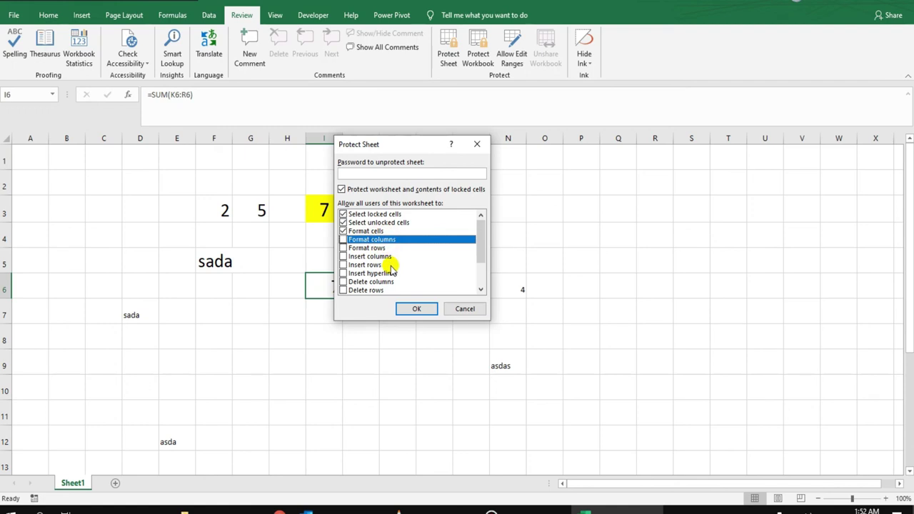
{"action": "scroll", "coordinate": [389, 268], "scroll_direction": "down", "scroll_amount": 2}
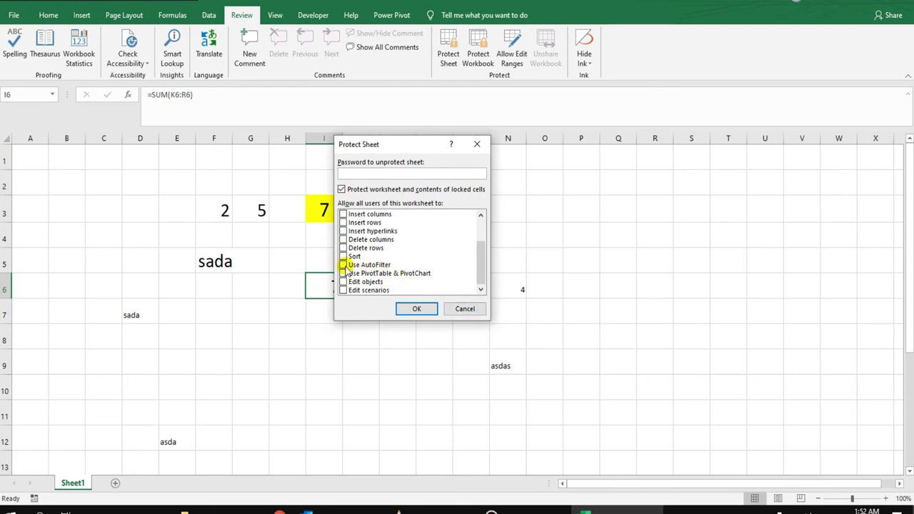
{"action": "left_click", "coordinate": [465, 309]}
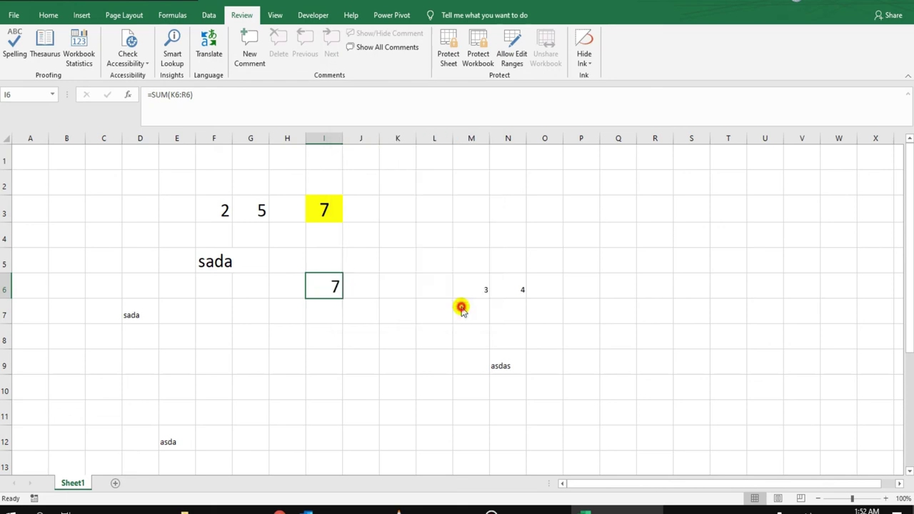